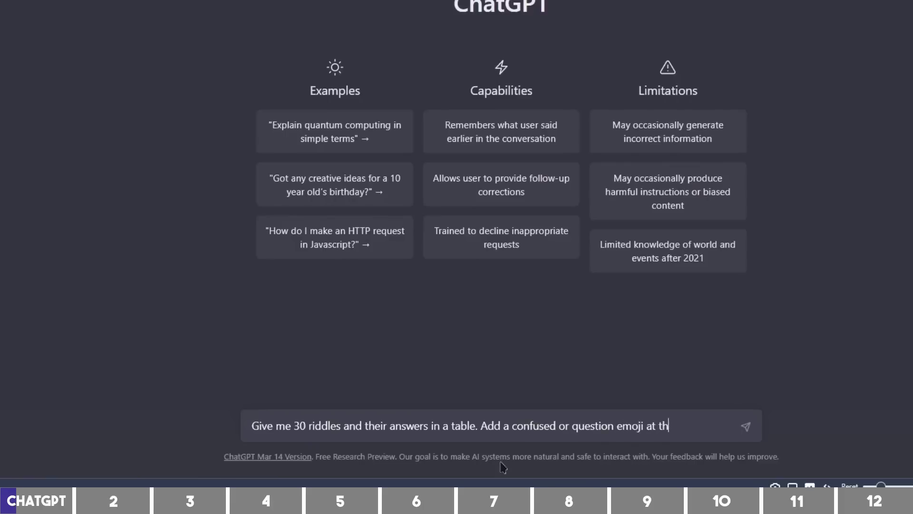
Step: Ask ChatGPT for a table of riddles with emoji-tagged questions and answers, and review the reply
text(uestions. Also add emojis to the an)
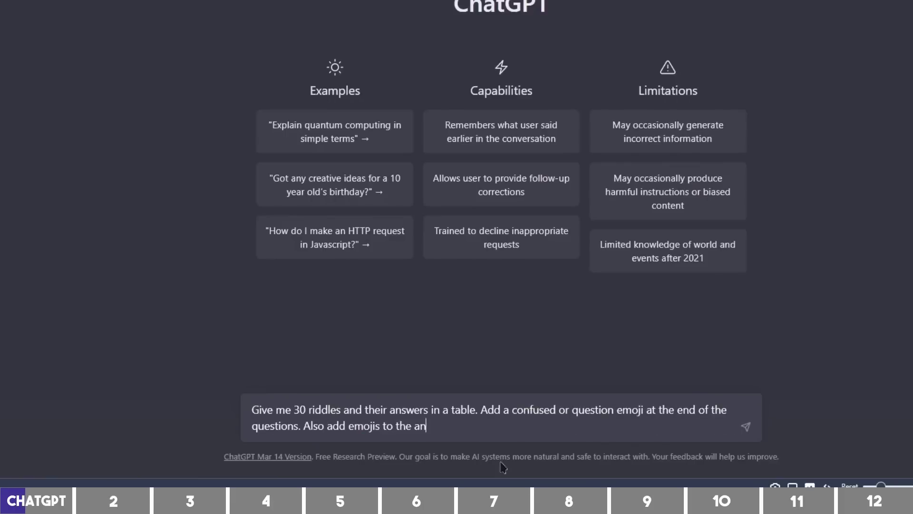
text(le.)
key(Return)
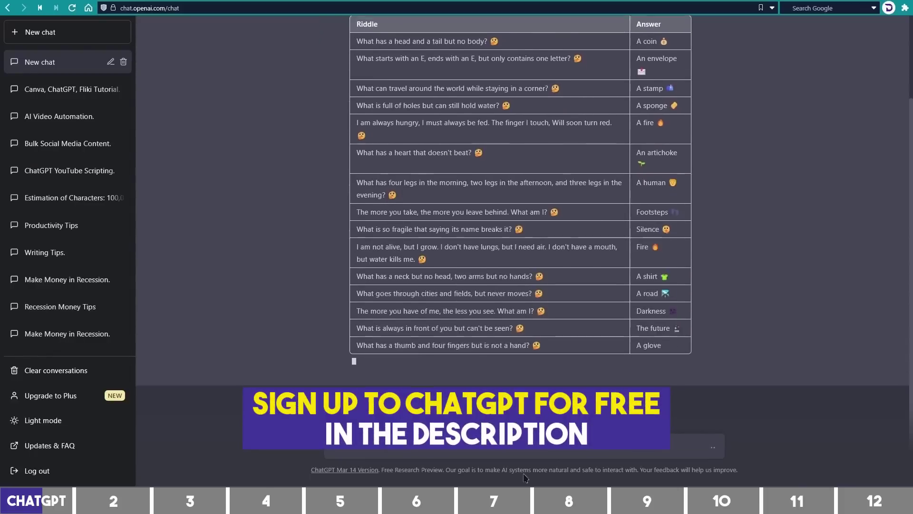
scroll(579, 353, up, 7)
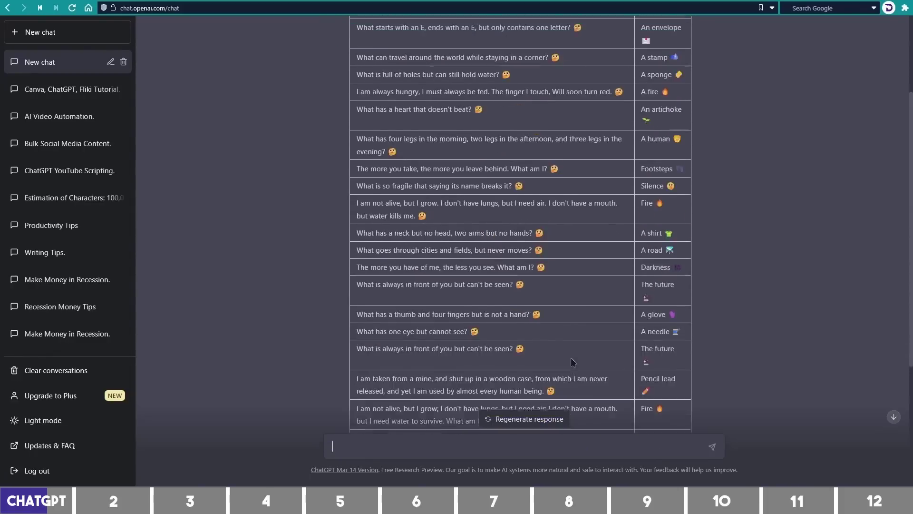
scroll(584, 335, down, 5)
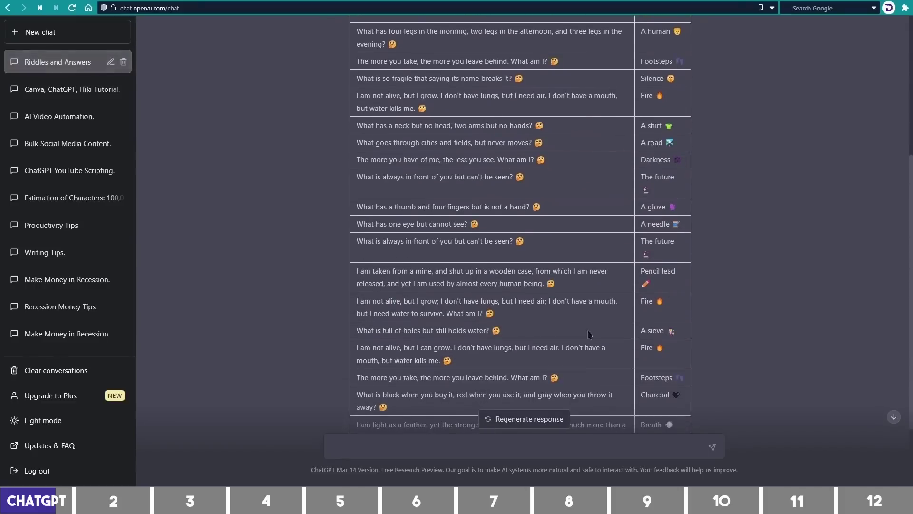
Step: Ask ChatGPT to write 5 more riddles following the same format
scroll(589, 334, down, 2)
text(Write 5 more following the same forma)
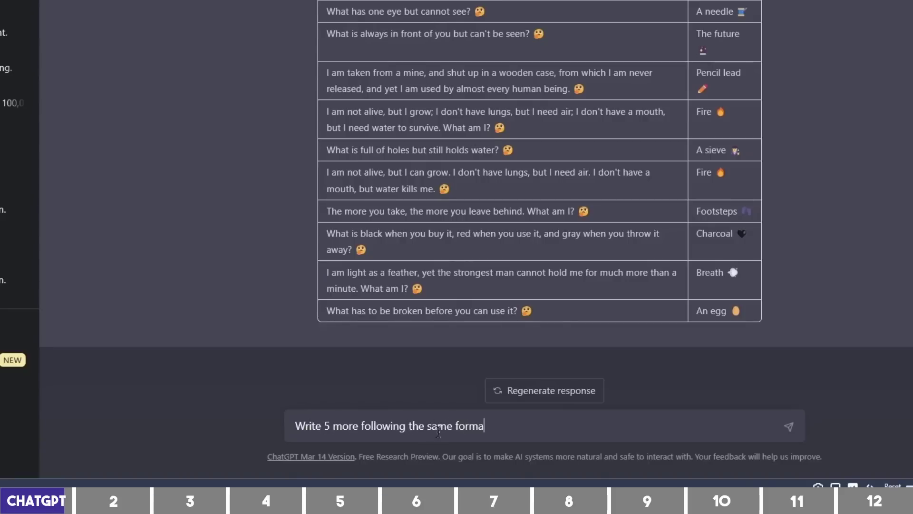
text(t)
key(Return)
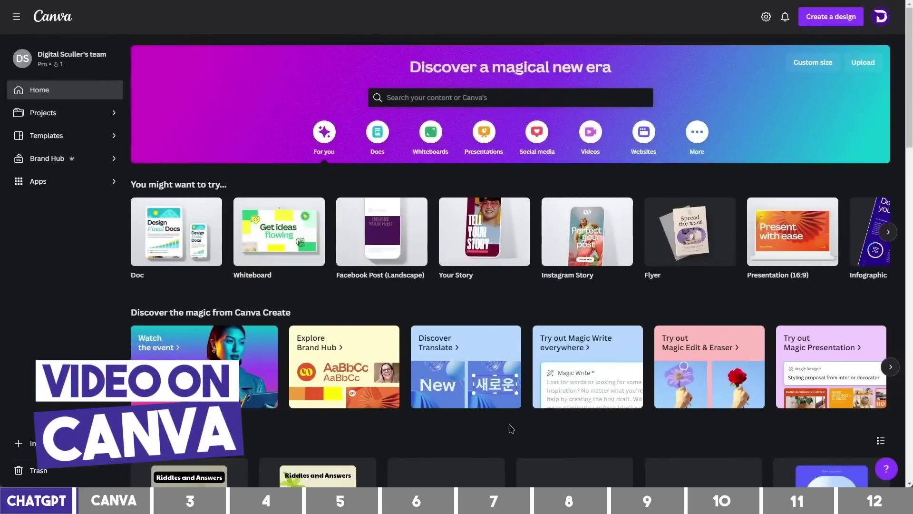
Step: Create a blank 1080 × 1920 px Mobile Video design from the Videos formats
click(590, 138)
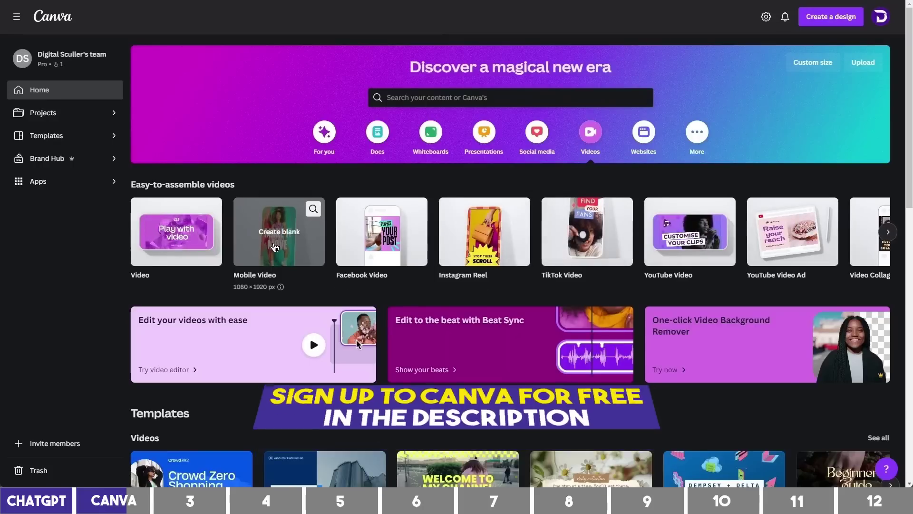
click(273, 245)
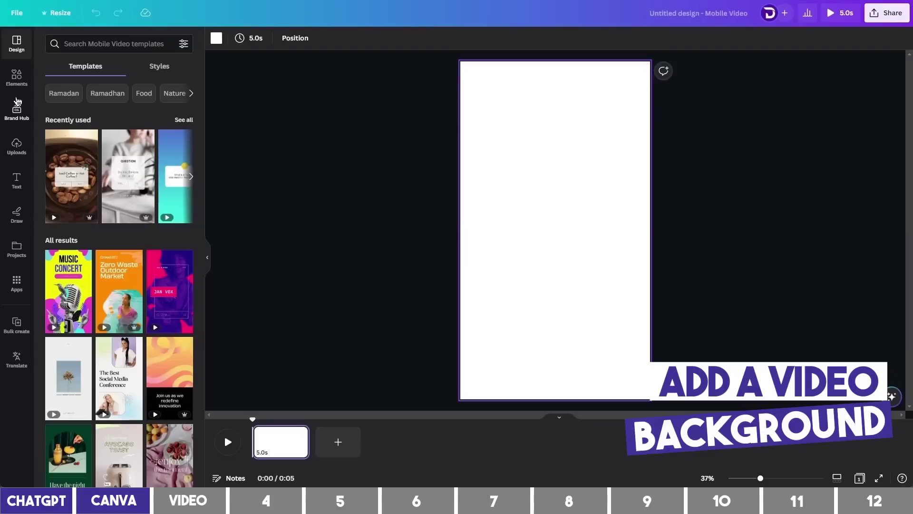
Step: Search Elements for 'riddle' videos and set the treasure-map video as the page background
click(17, 77)
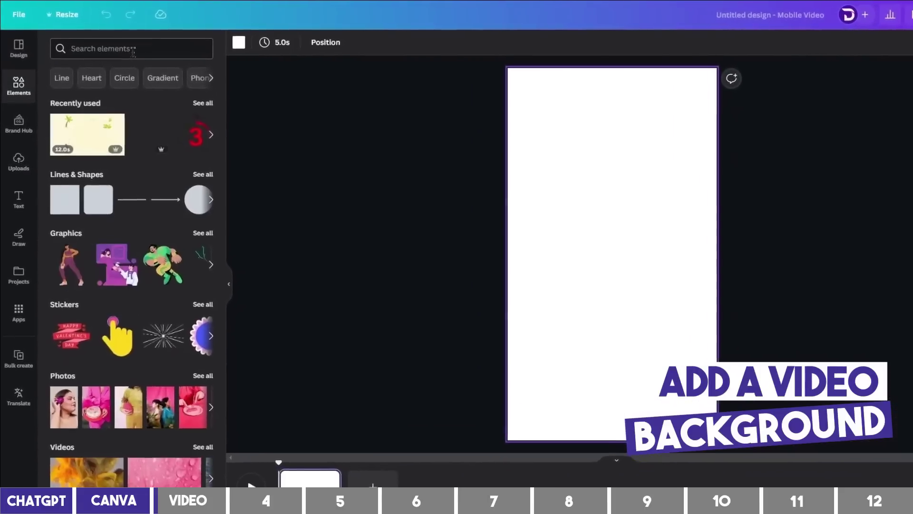
click(134, 51)
text(riddle)
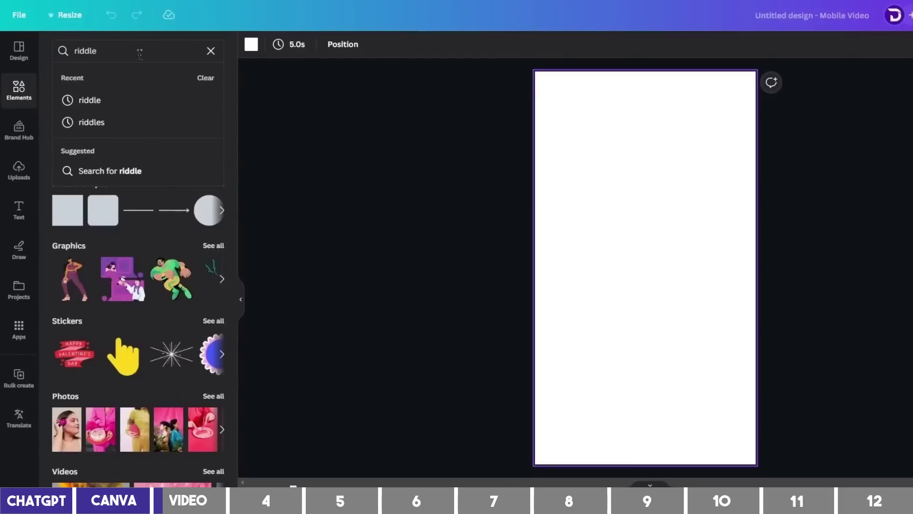
key(Return)
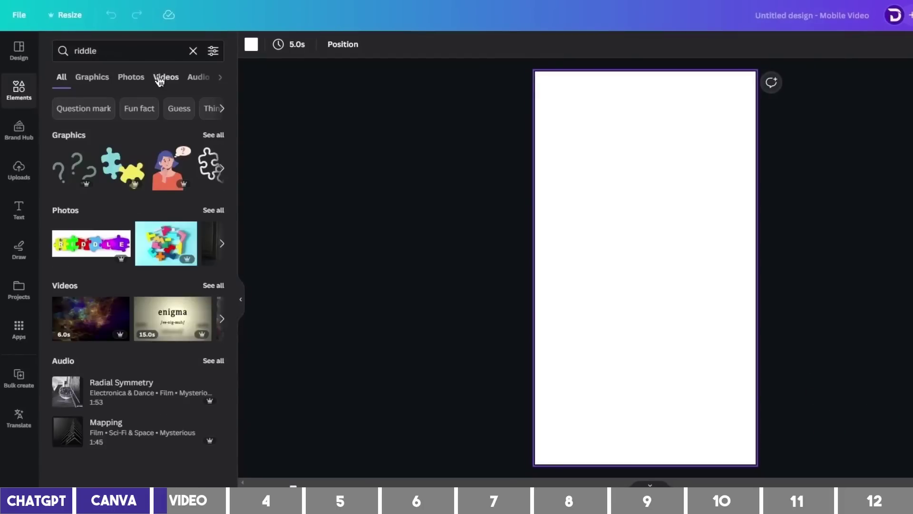
click(159, 79)
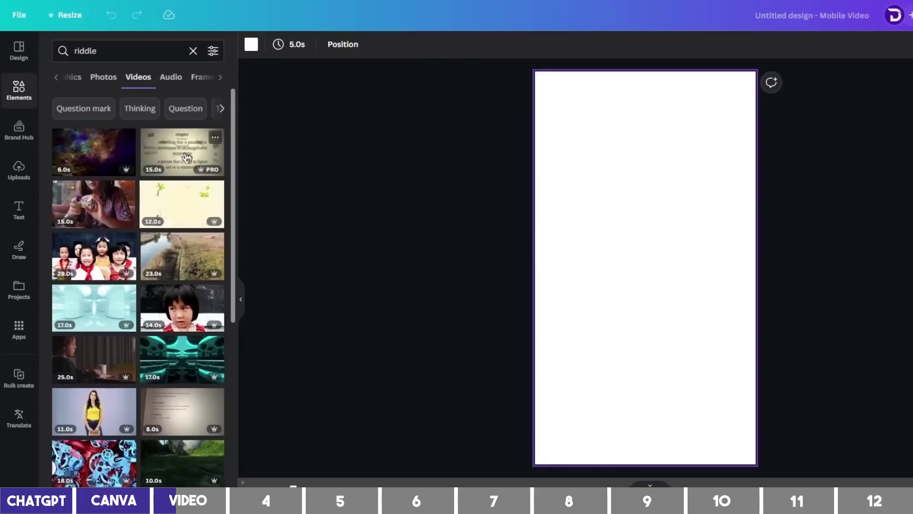
click(181, 211)
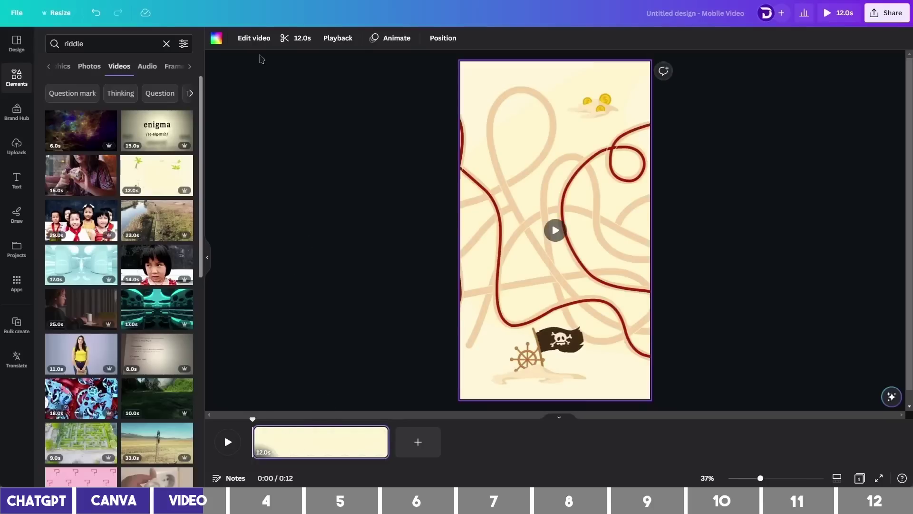
Step: Slow the background video to 0.75 speed so the page lasts 16 seconds
click(338, 39)
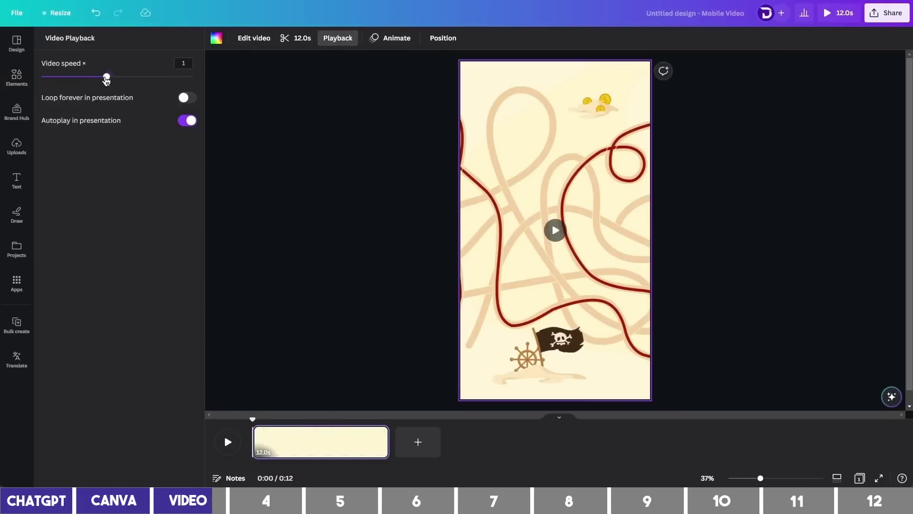
drag(106, 77, 86, 77)
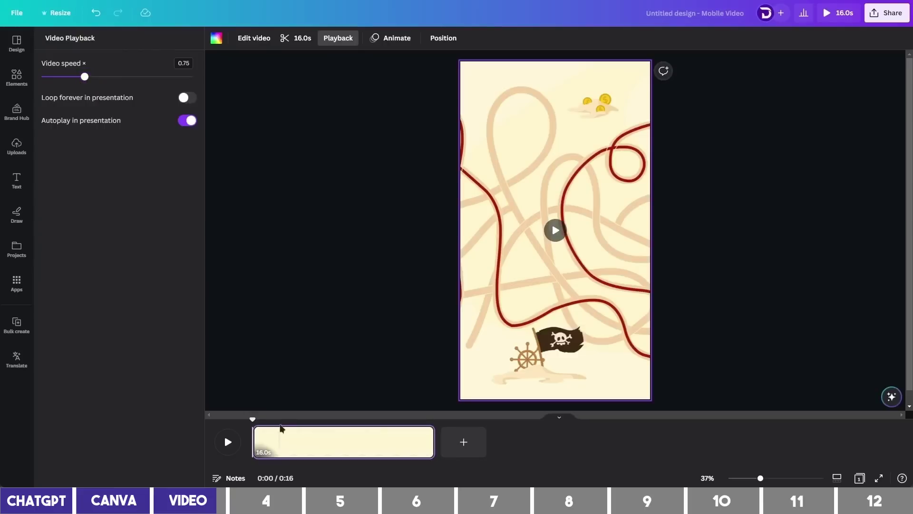
key(Escape)
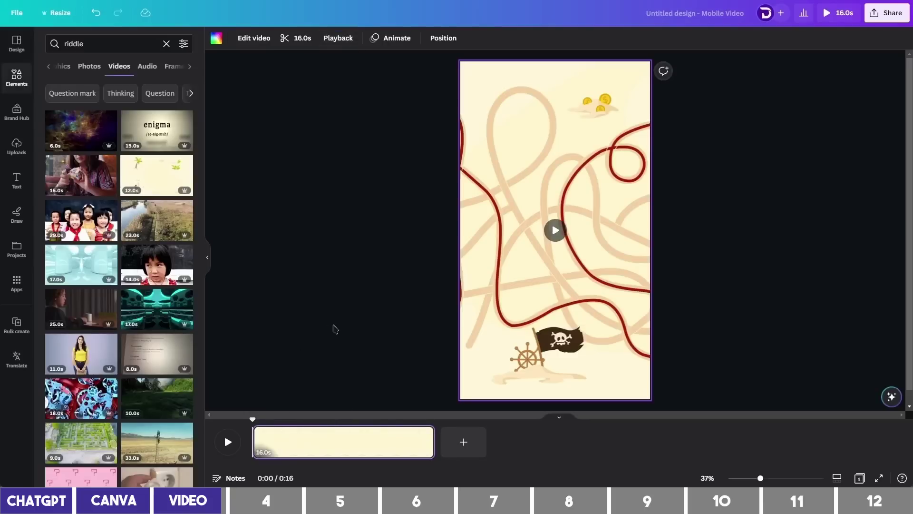
click(370, 303)
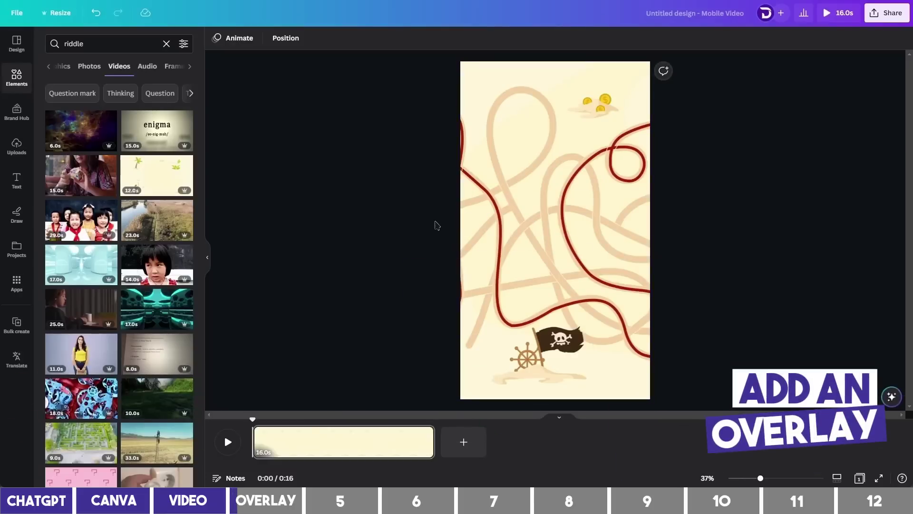
Step: Cover the whole page with a black rectangle set to 40 transparency
key(r)
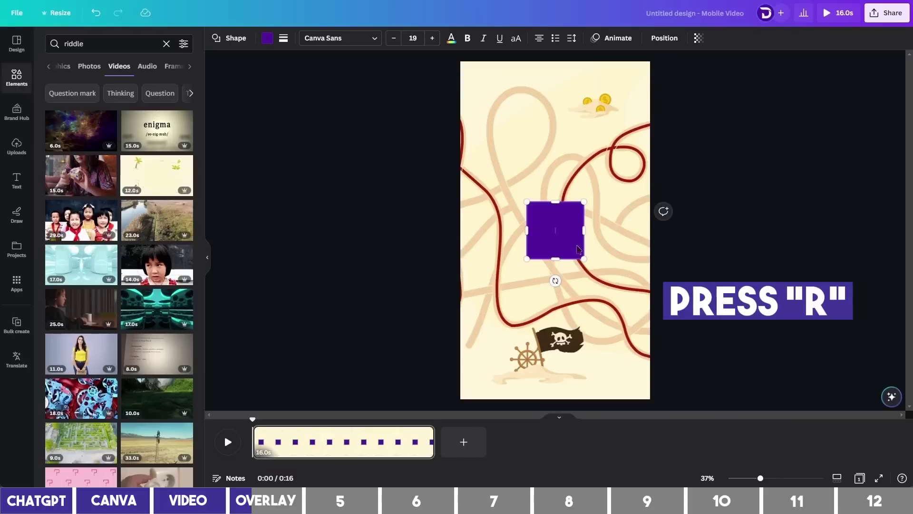
drag(584, 259, 689, 413)
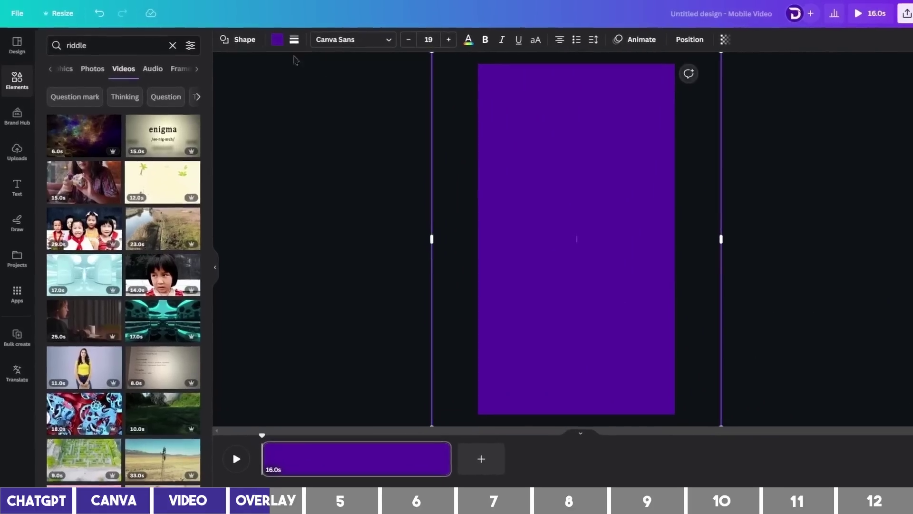
click(277, 41)
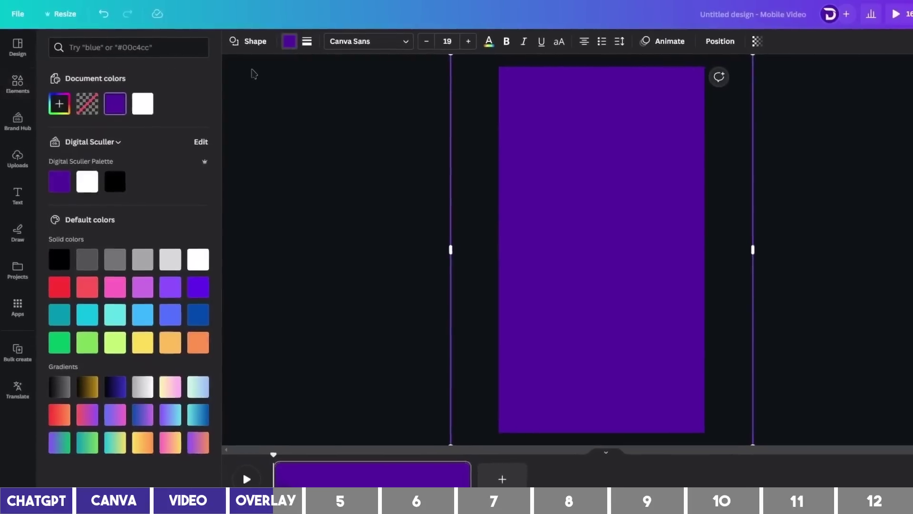
click(116, 182)
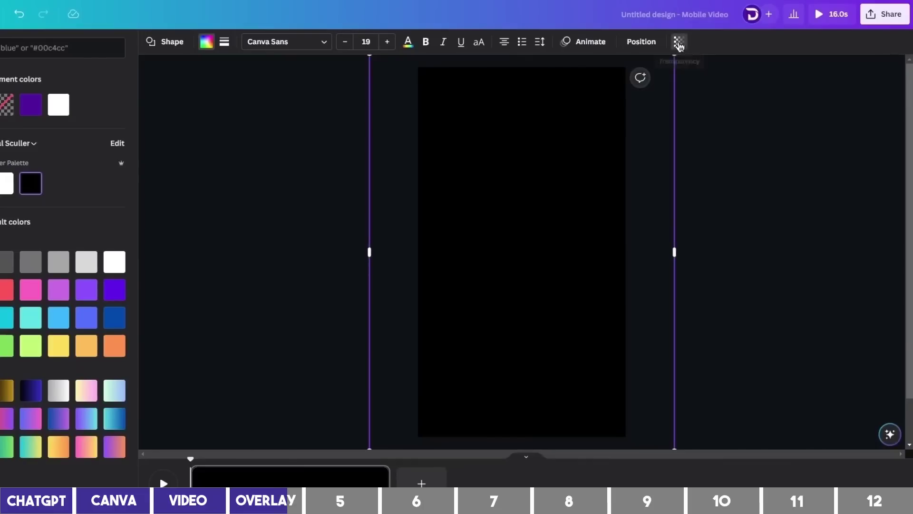
click(679, 42)
drag(664, 87, 622, 86)
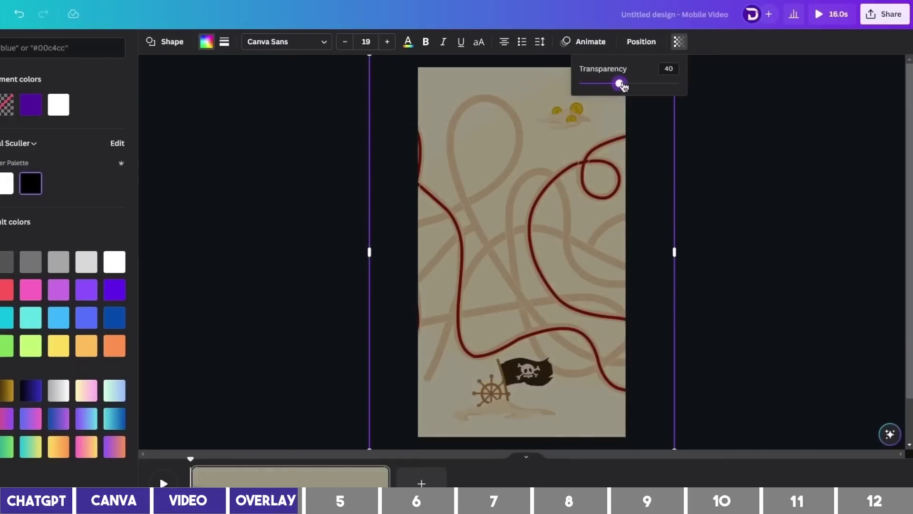
key(Escape)
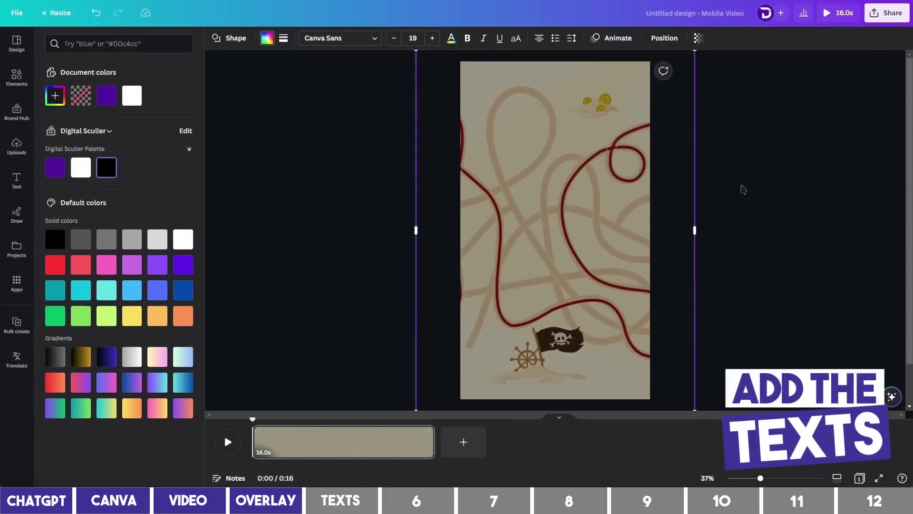
Step: Add a heading near the page top and type the 'Riddles and answers' title
key(Escape)
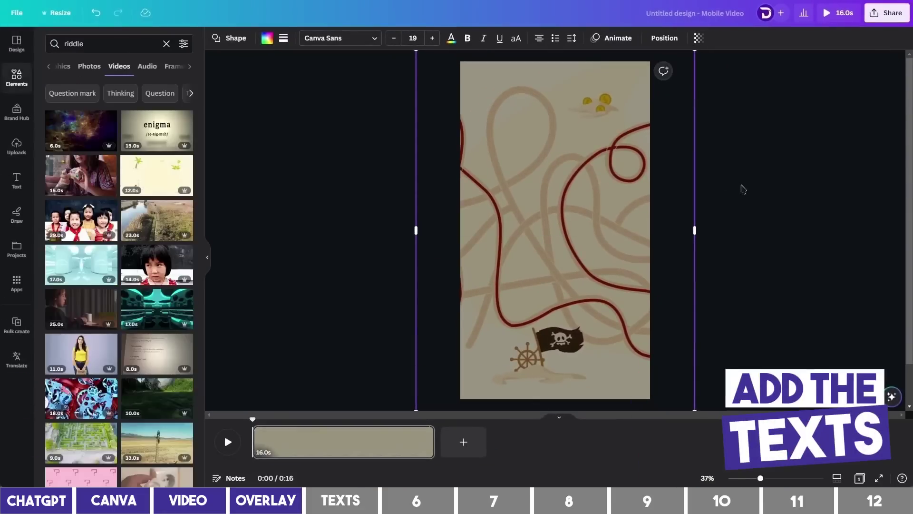
key(Escape)
click(26, 182)
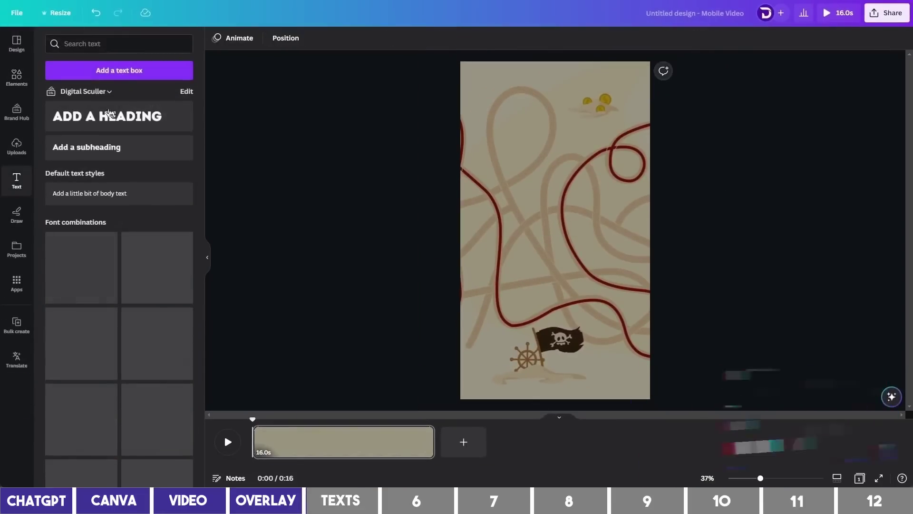
click(133, 120)
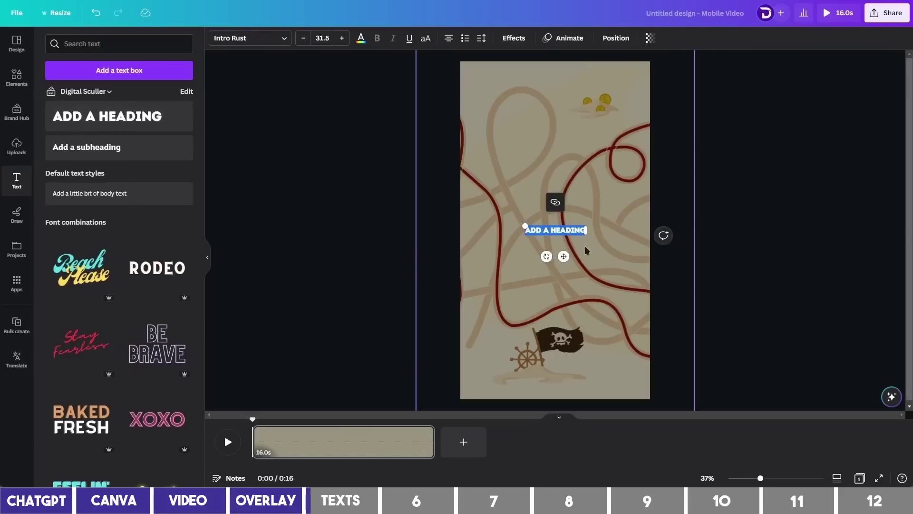
drag(574, 238, 539, 167)
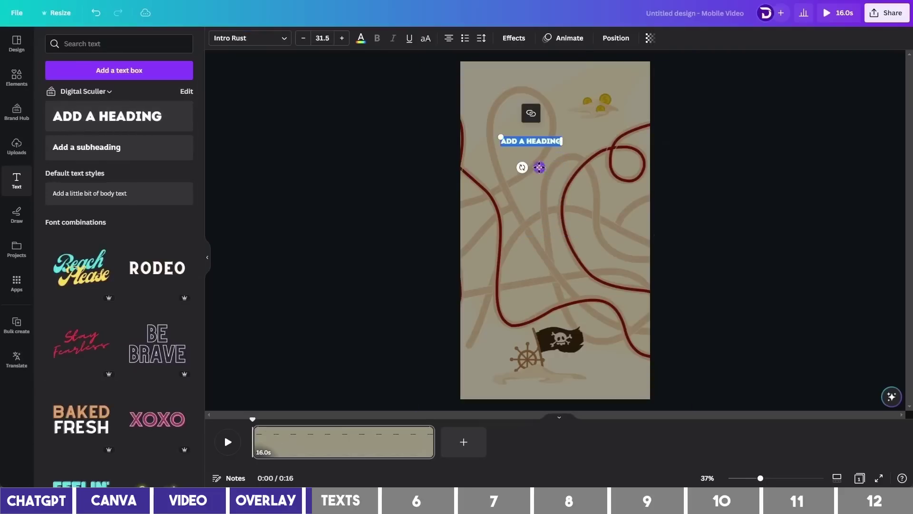
text(RIDDLES AND ANSWERS)
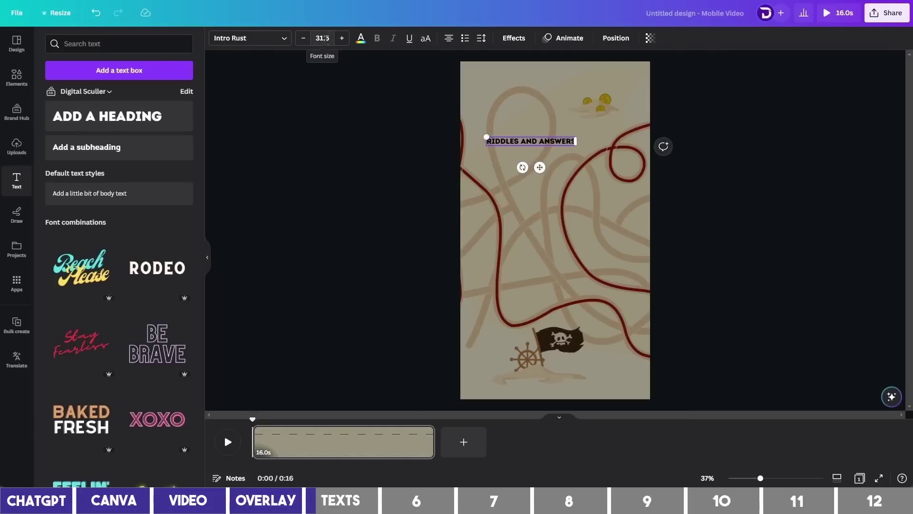
Step: Set the title font to Paytone One at size 64
click(273, 39)
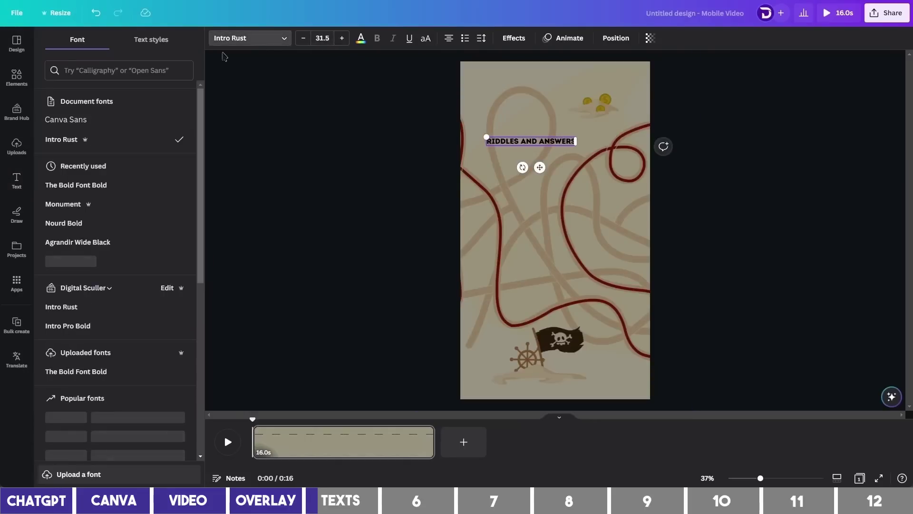
click(138, 71)
text(pay)
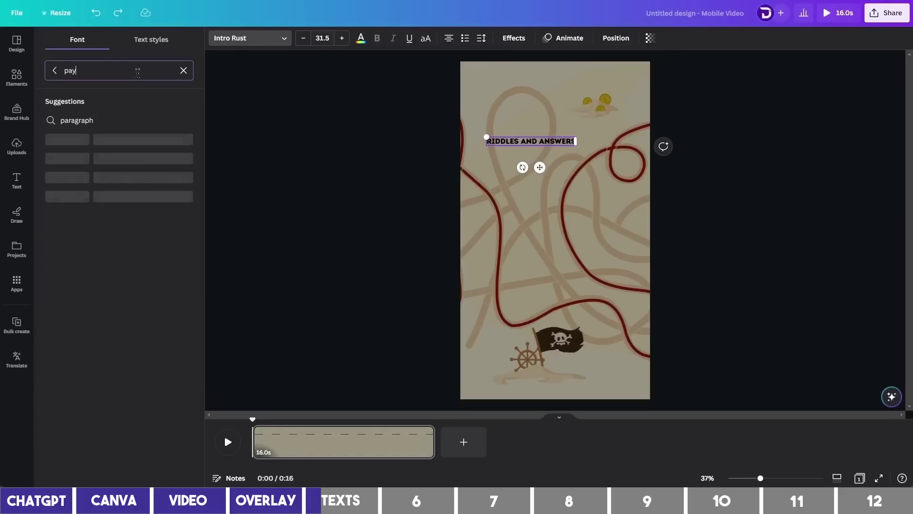
click(103, 126)
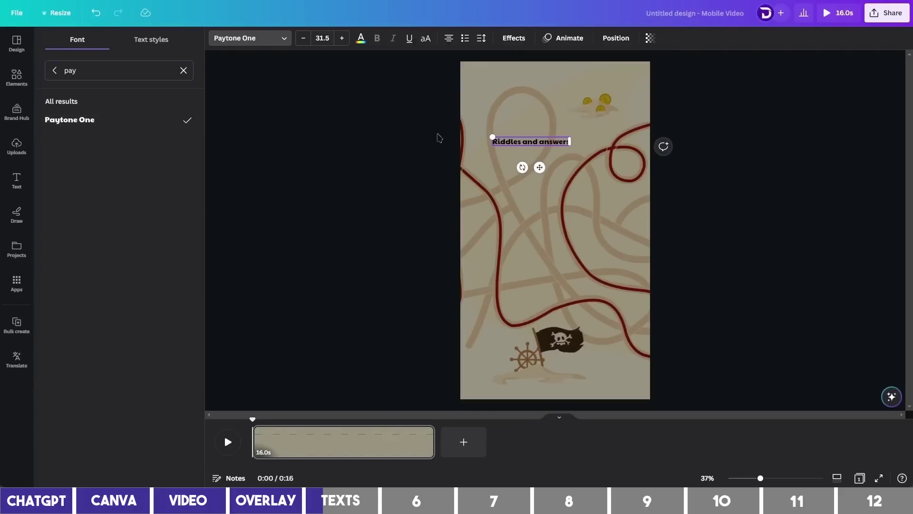
click(324, 38)
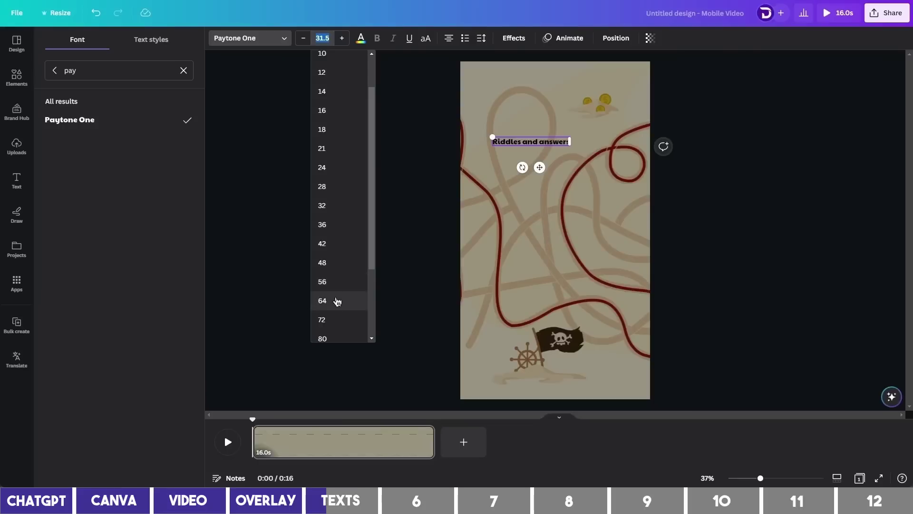
click(322, 300)
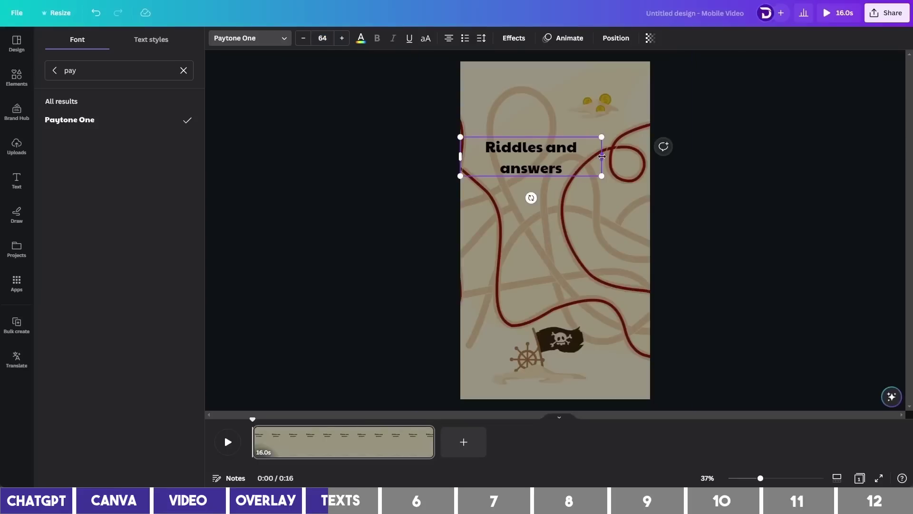
Step: Widen the title onto one line at the page top and give it a yellow Background effect
drag(602, 156, 625, 148)
drag(548, 176, 567, 121)
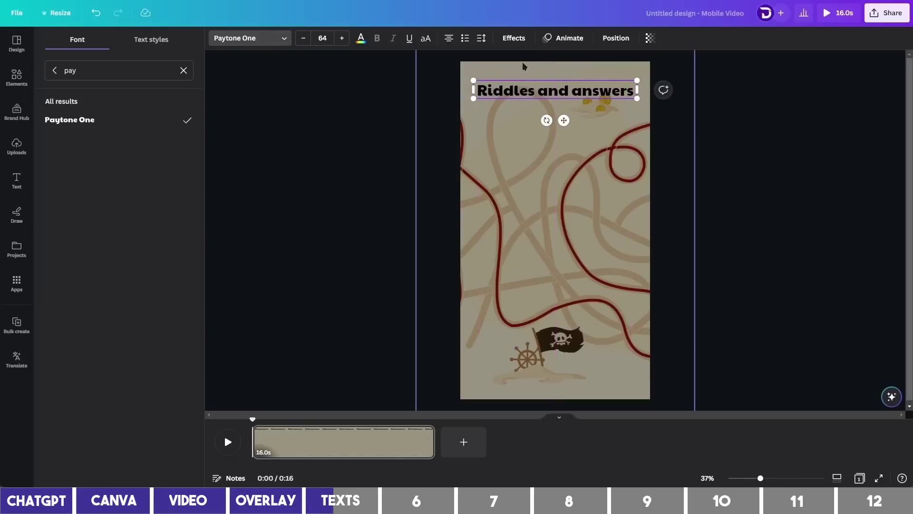
click(525, 44)
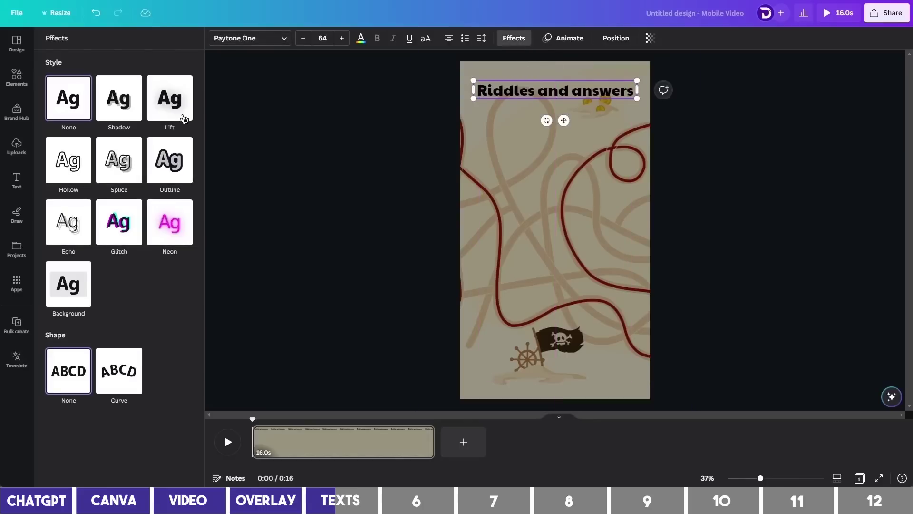
click(72, 286)
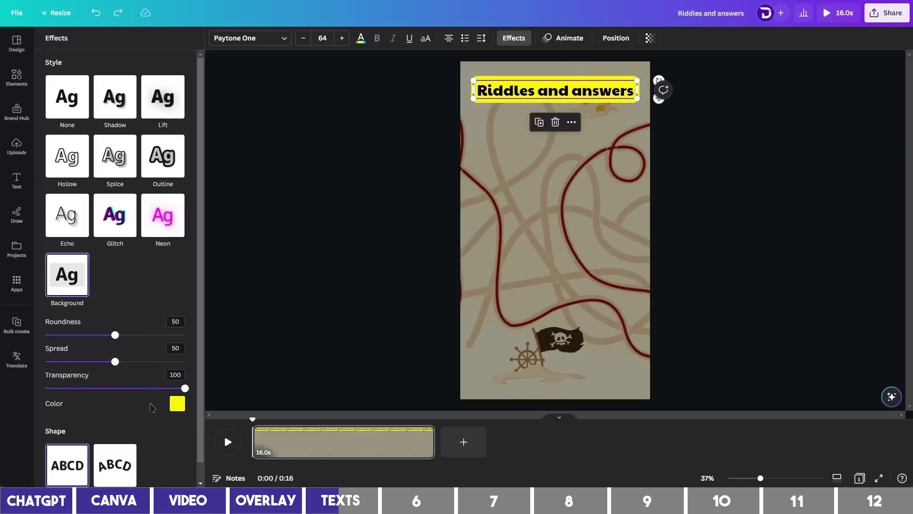
Step: Duplicate the title, move the copy to mid-page, and set its effect to None
click(504, 281)
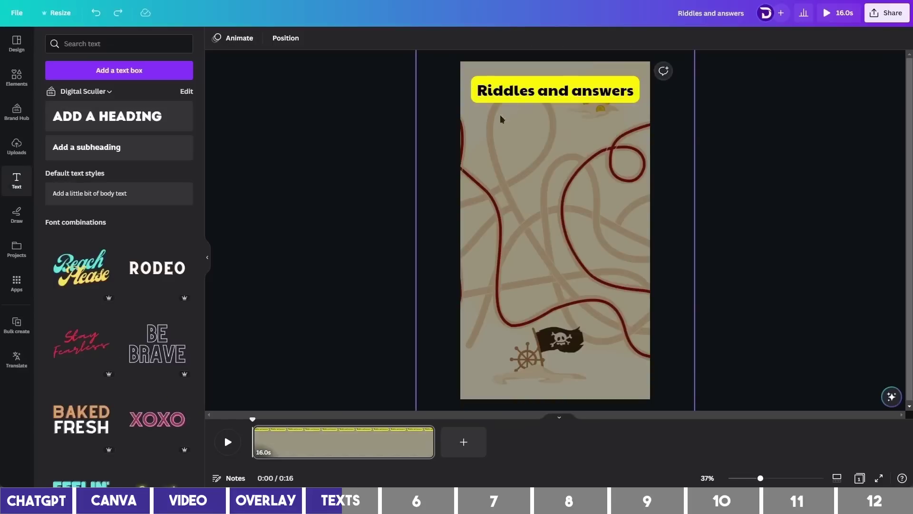
click(524, 91)
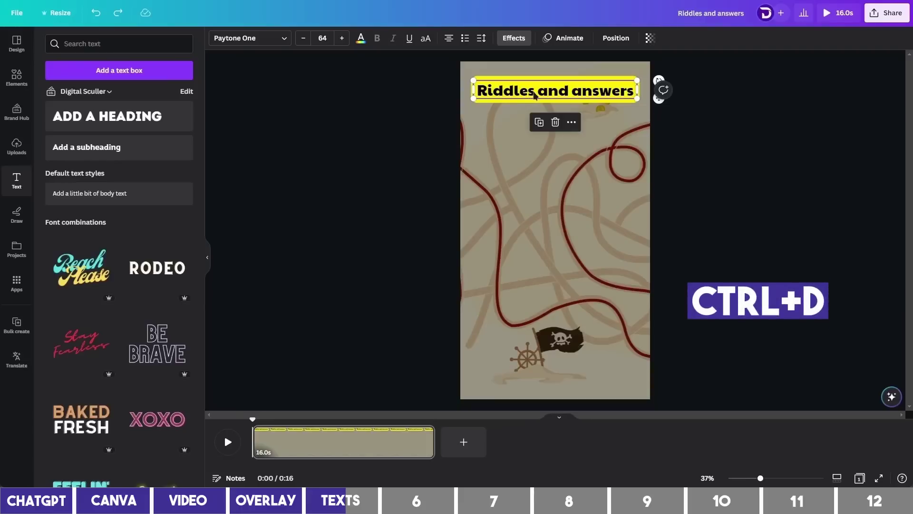
key(ctrl+d)
drag(540, 97, 547, 188)
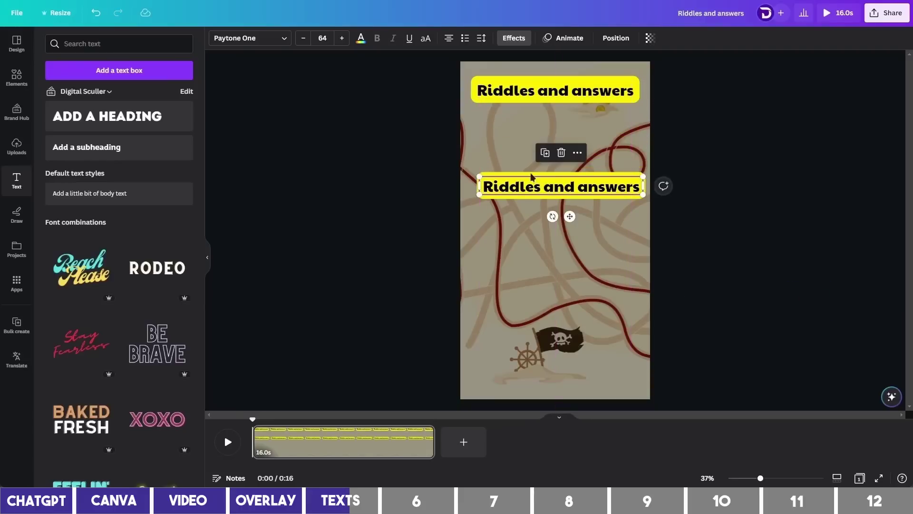
click(514, 37)
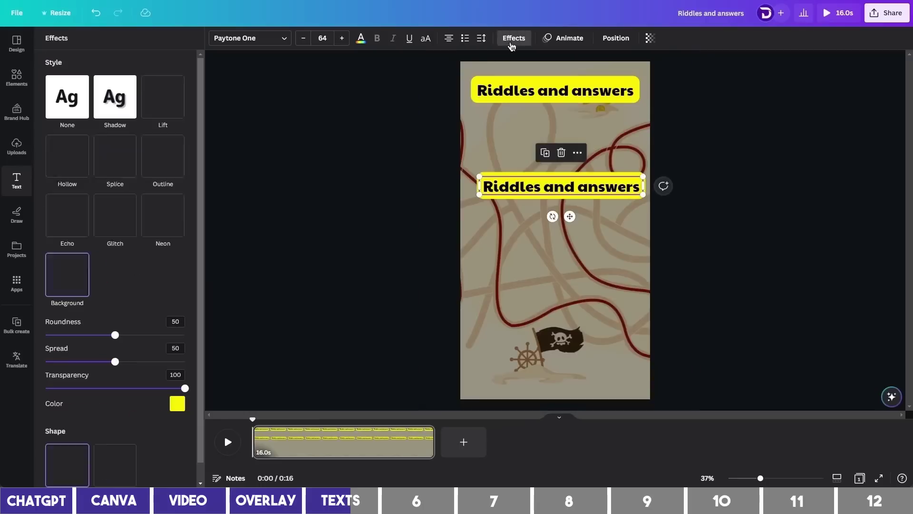
click(65, 99)
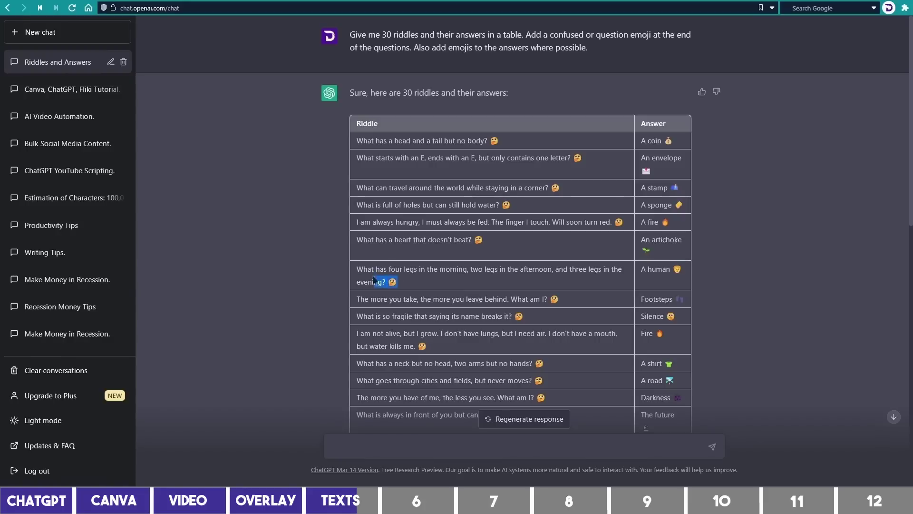
Step: Copy the four-legs riddle from the ChatGPT table and select the title copy's text in Canva
drag(373, 279, 362, 272)
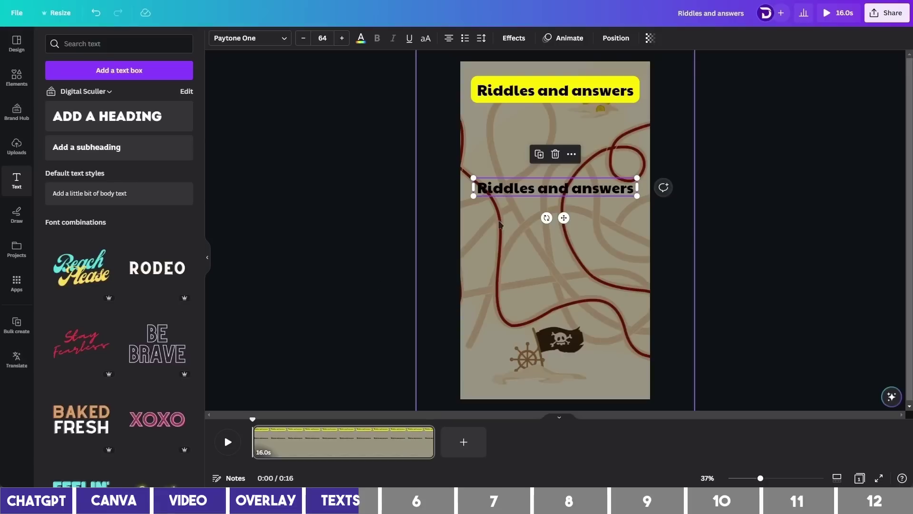
triple_click(513, 189)
Step: Paste the four-legs riddle over the title copy, size it 72, and move it up
text(What has four legs in the morning, two legs in the afternoon, and three legs in the evening? 🤔)
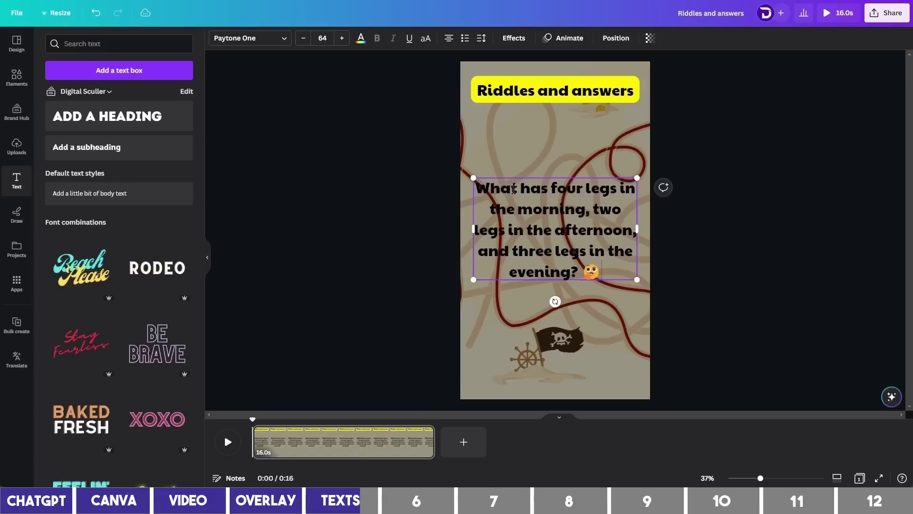
click(322, 39)
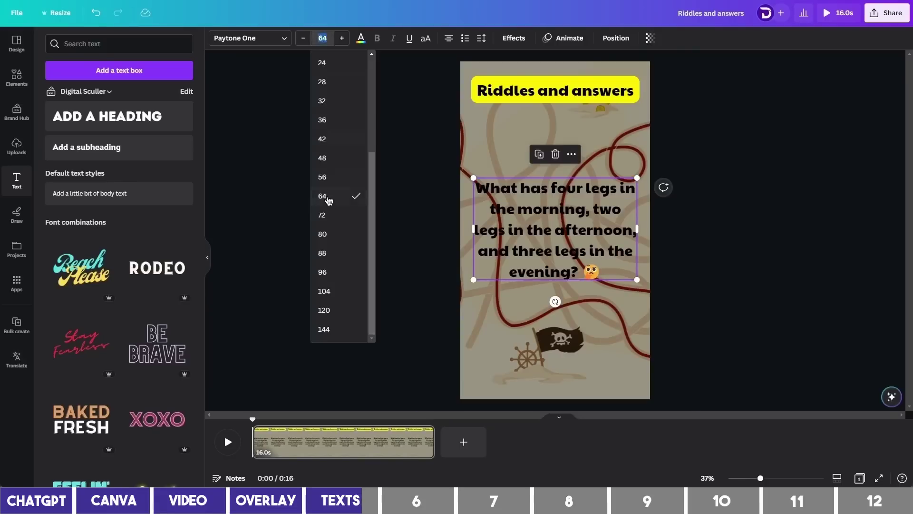
click(339, 219)
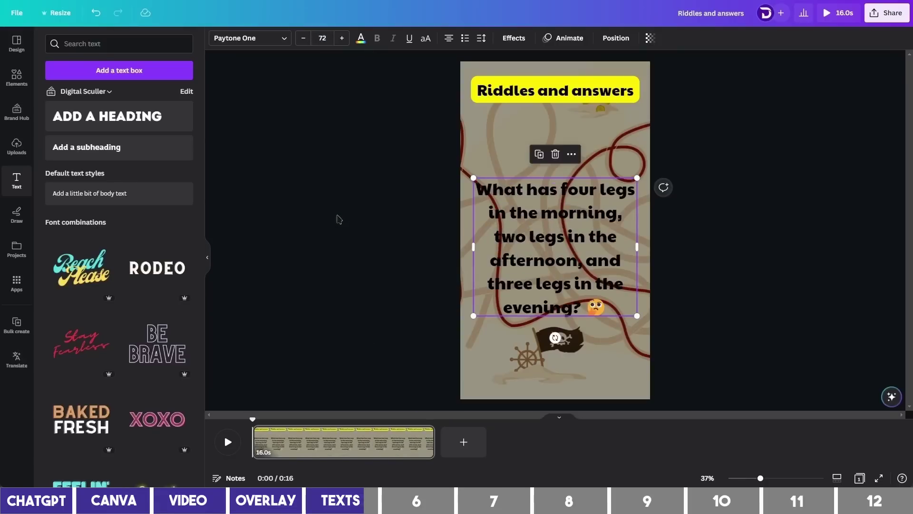
drag(526, 244, 526, 203)
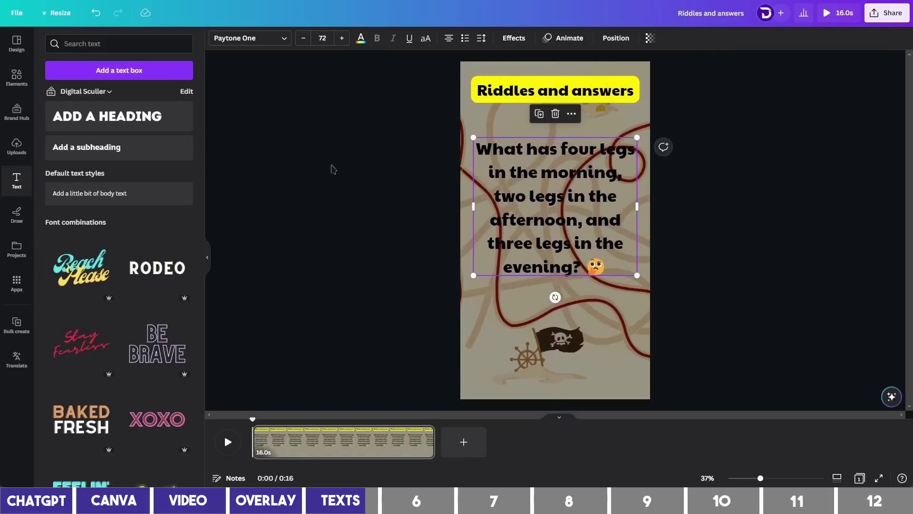
Step: Make the riddle text white with a thick black Outline effect
click(361, 39)
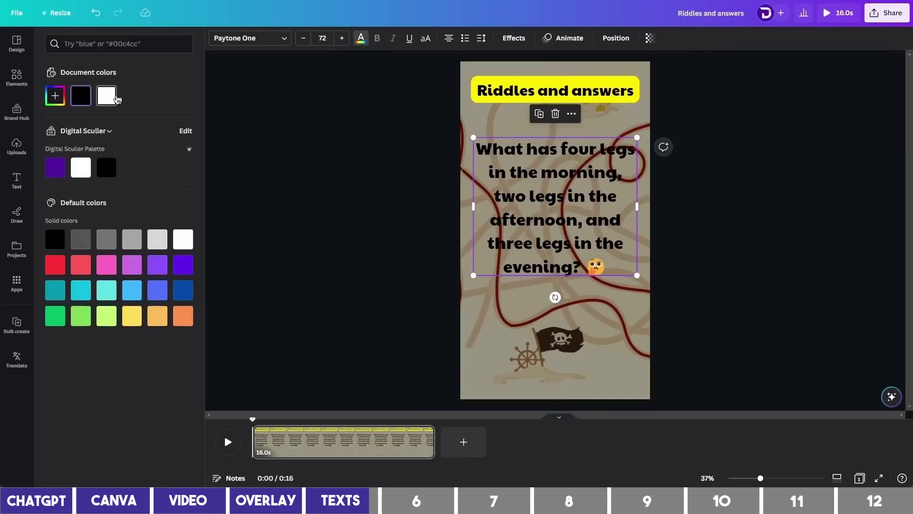
click(106, 96)
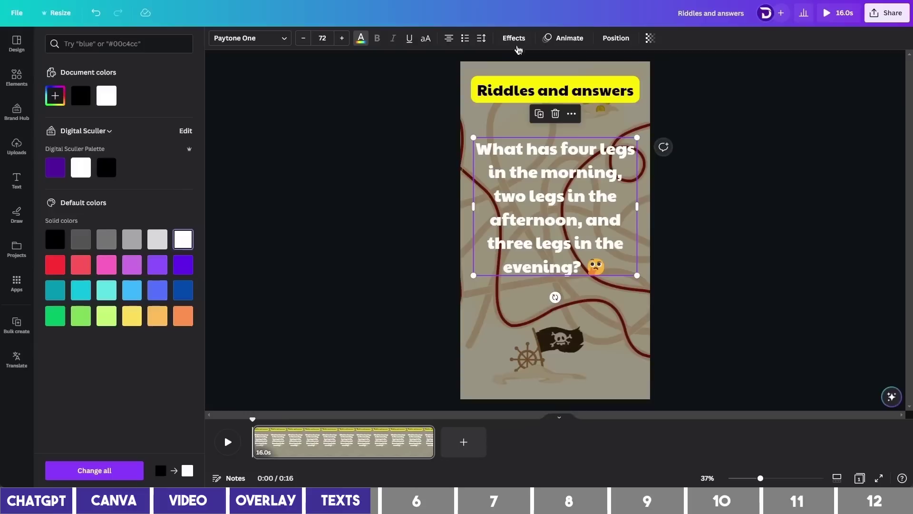
click(515, 39)
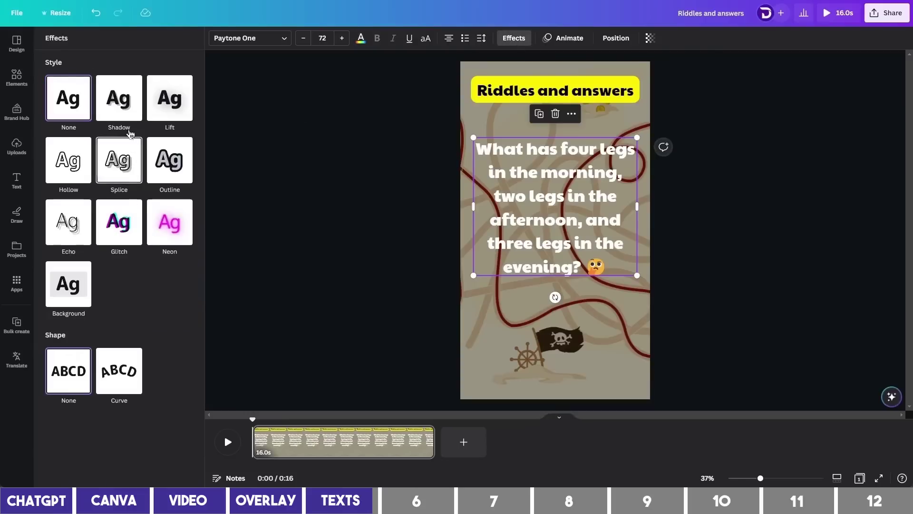
click(169, 160)
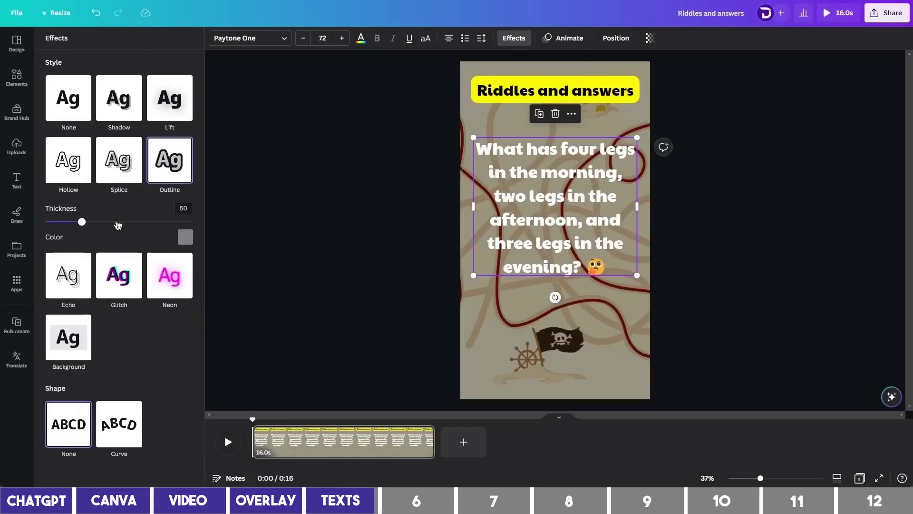
click(185, 237)
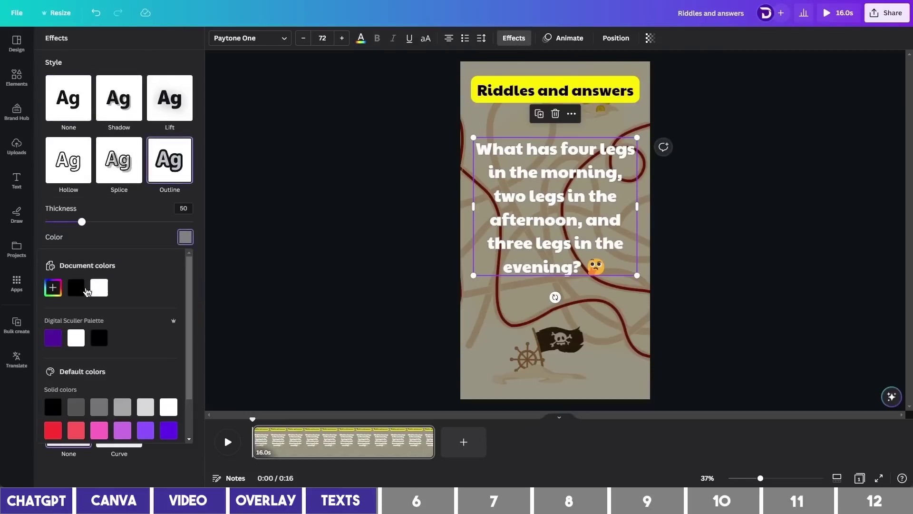
click(84, 289)
drag(86, 225, 94, 225)
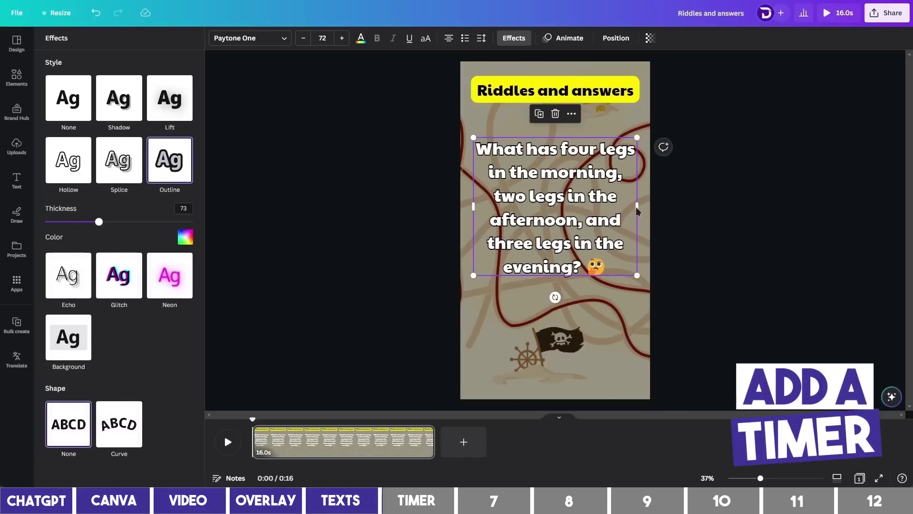
Step: Nudge the riddle text slightly higher on the page
drag(638, 211, 636, 207)
key(Escape)
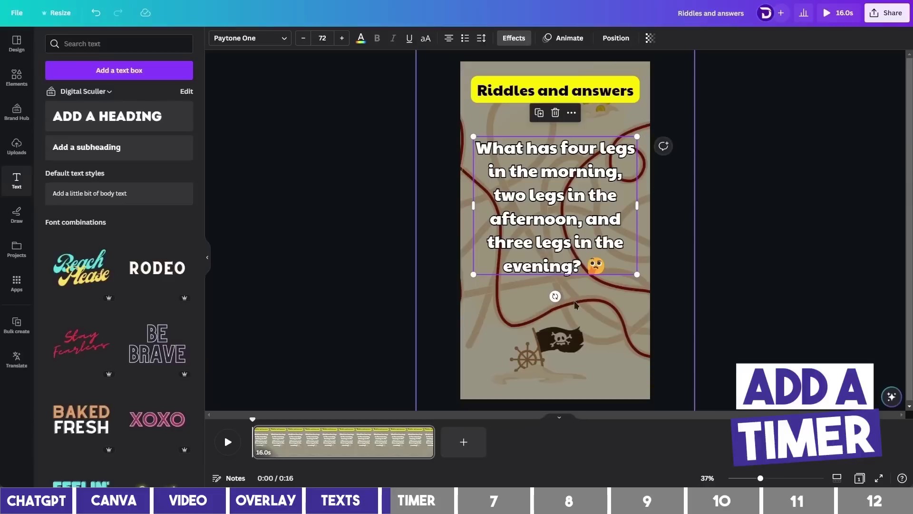
click(432, 335)
drag(539, 259, 550, 240)
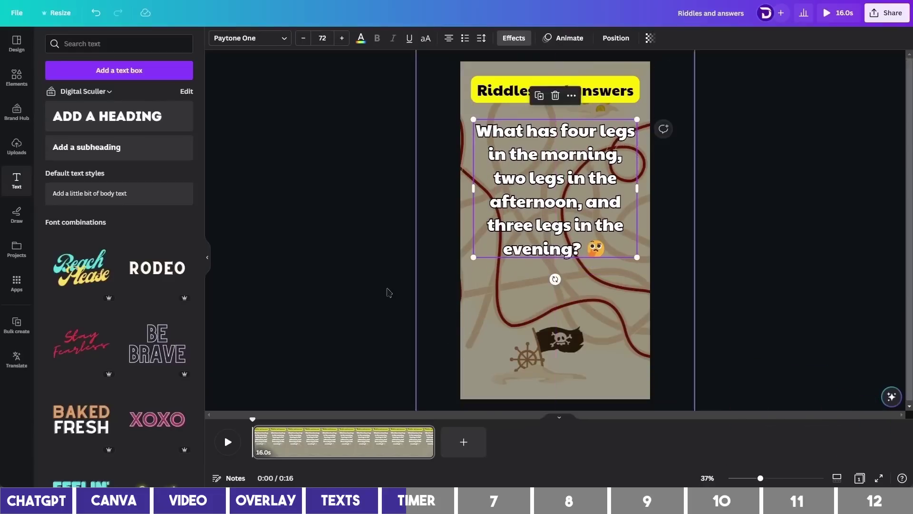
click(490, 320)
Step: Add a thin red bar centred horizontally near the page bottom
key(r)
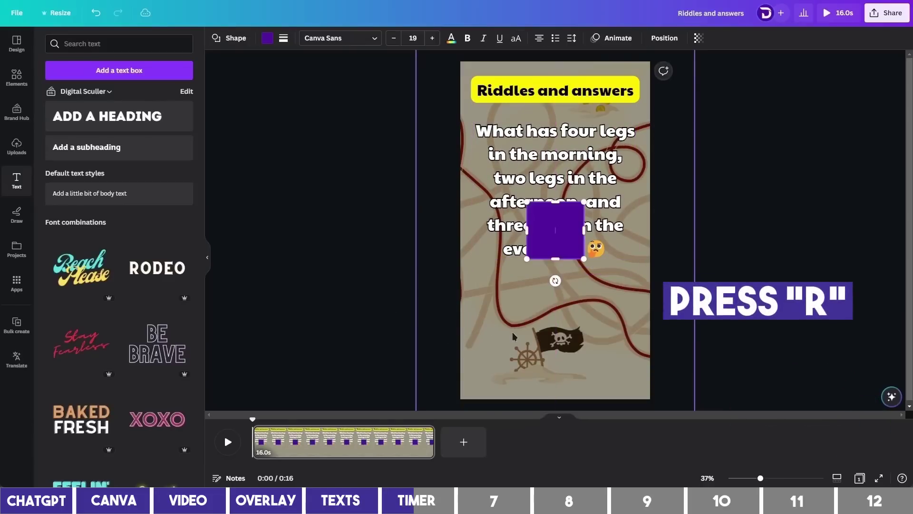
drag(559, 245, 511, 324)
drag(508, 284, 636, 332)
drag(529, 330, 525, 357)
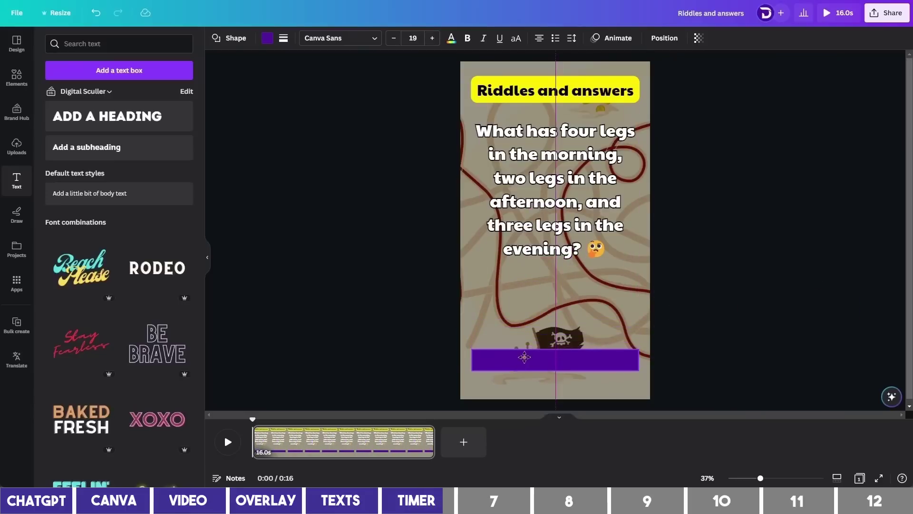
click(267, 38)
click(56, 265)
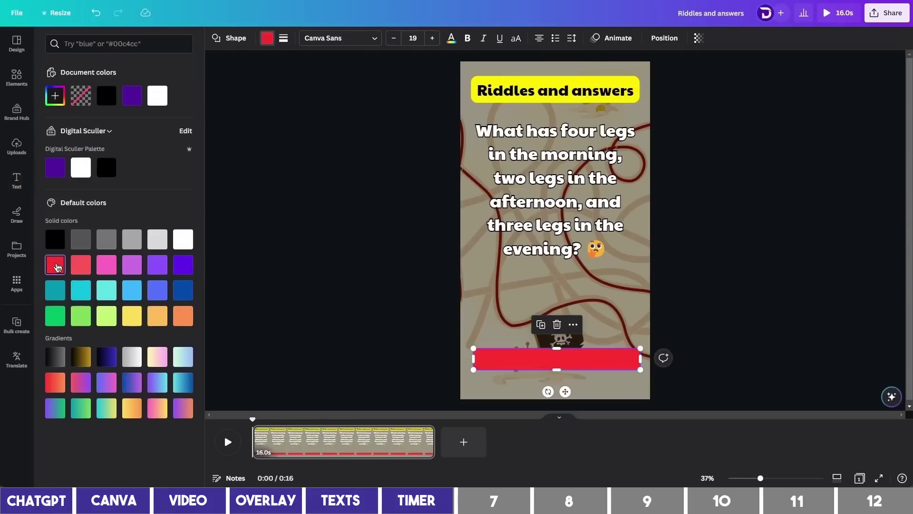
Step: Duplicate the riddle text down onto the red bar and copy the answer 'A human' from ChatGPT
click(325, 307)
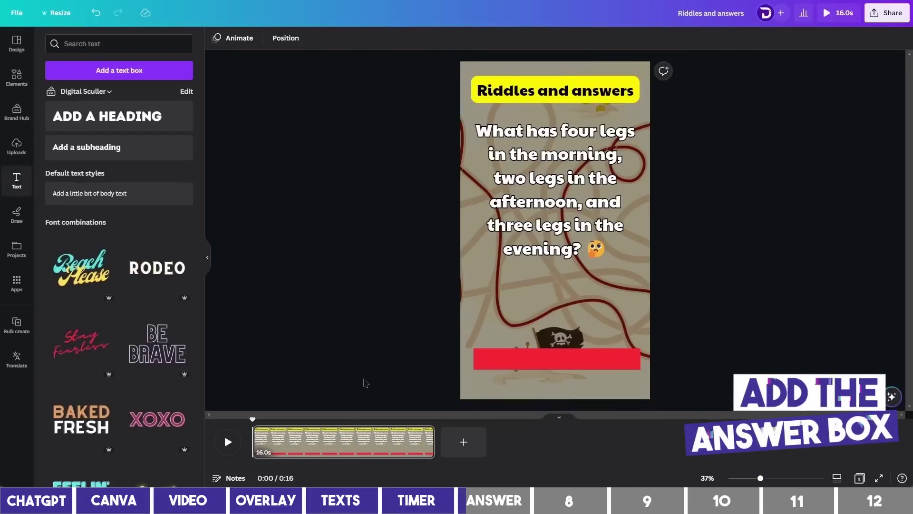
click(565, 202)
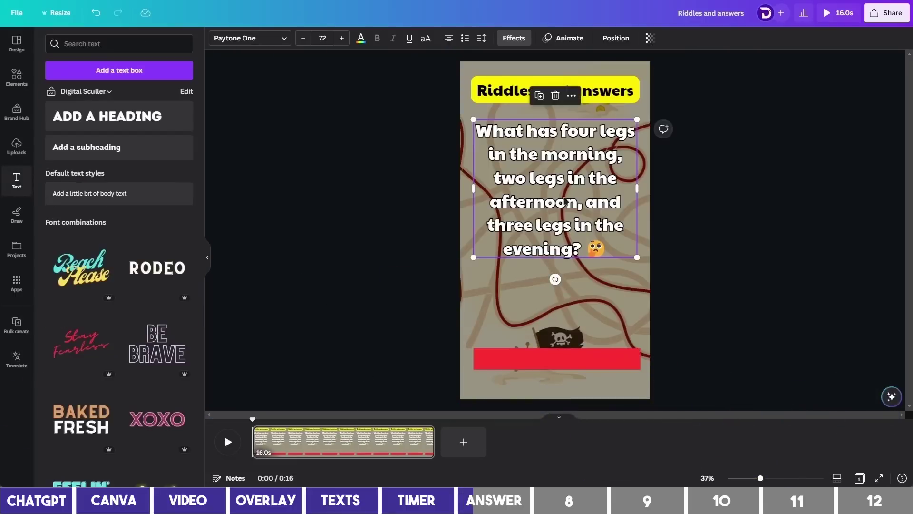
drag(565, 201, 565, 305)
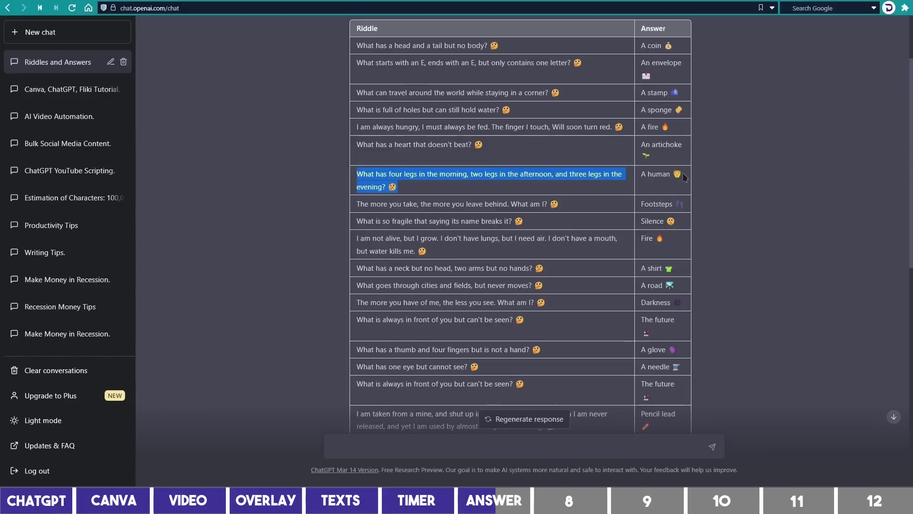
drag(689, 174, 644, 173)
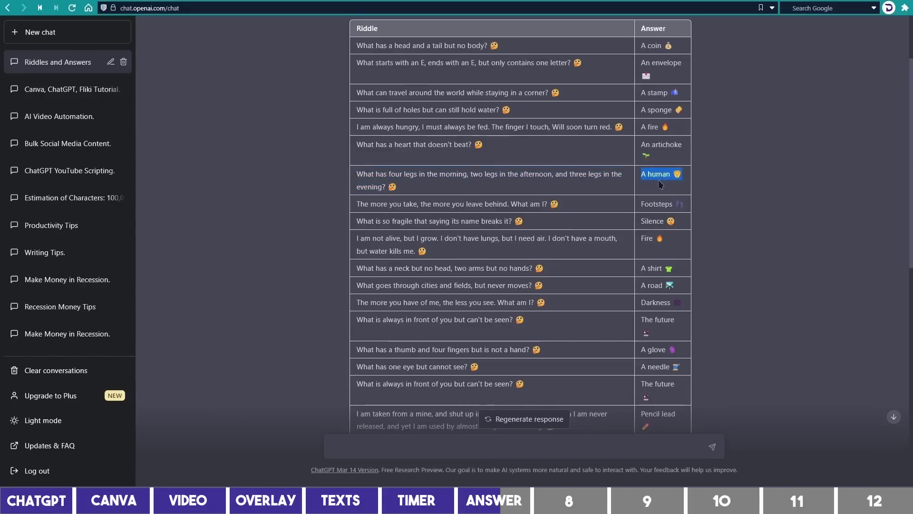
key(alt+Tab)
Step: Paste 'A human' into the lower text copy, enlarge it to about size 106, and centre it under the question
double_click(571, 285)
key(ctrl+a)
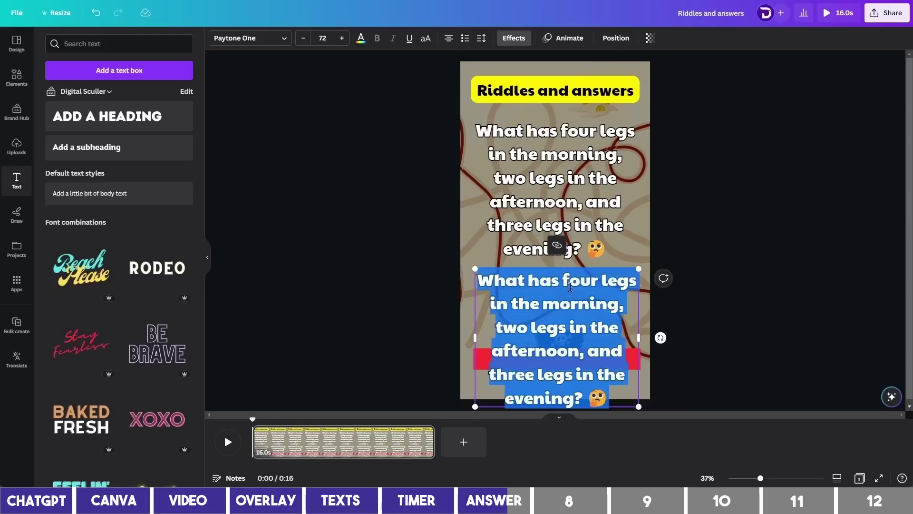
text(A human 🧑)
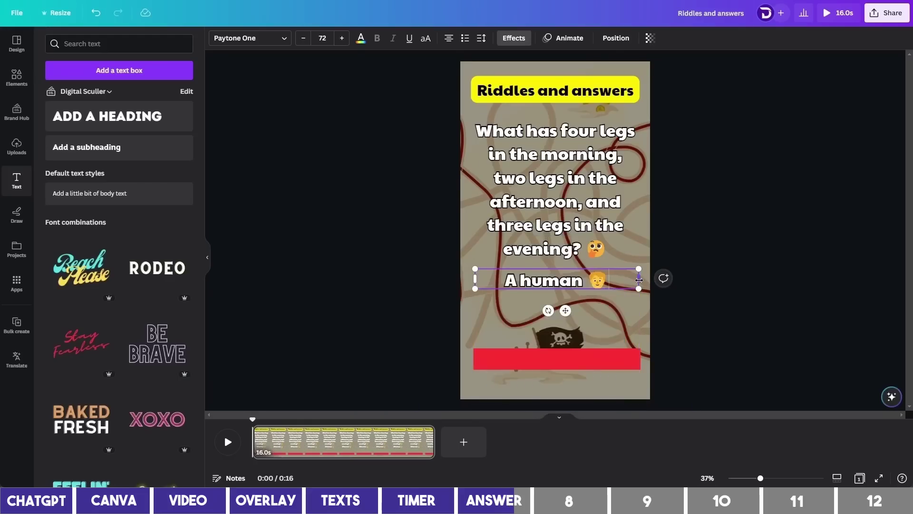
drag(639, 280, 567, 280)
drag(566, 312, 611, 344)
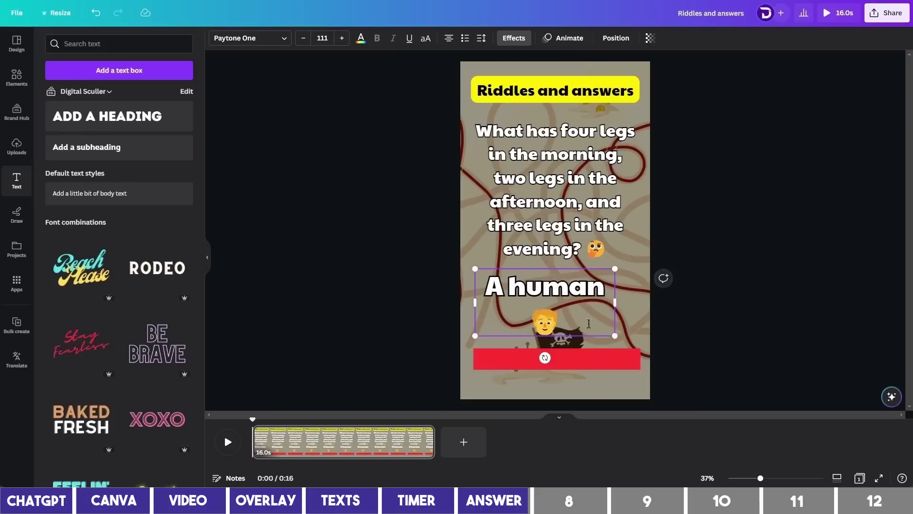
drag(582, 300, 592, 300)
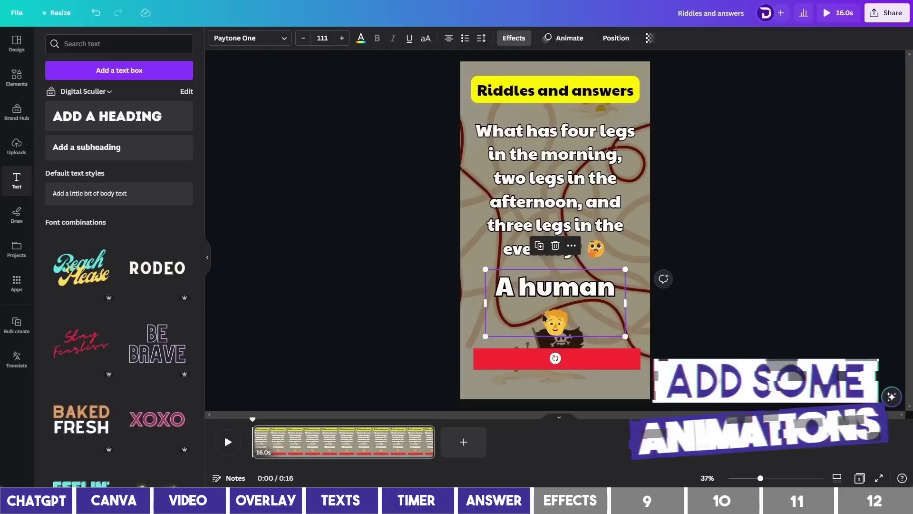
Step: Give the 'Riddles and answers' title a Pop animation
click(533, 80)
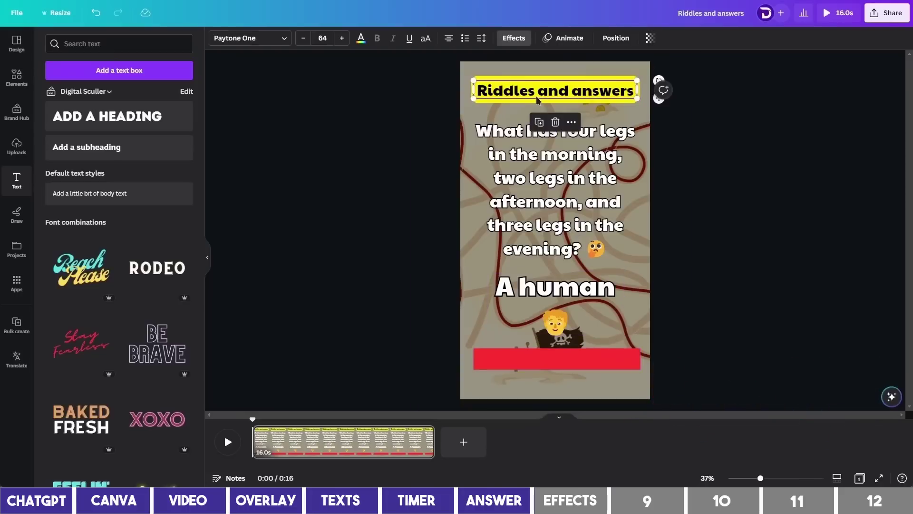
click(566, 38)
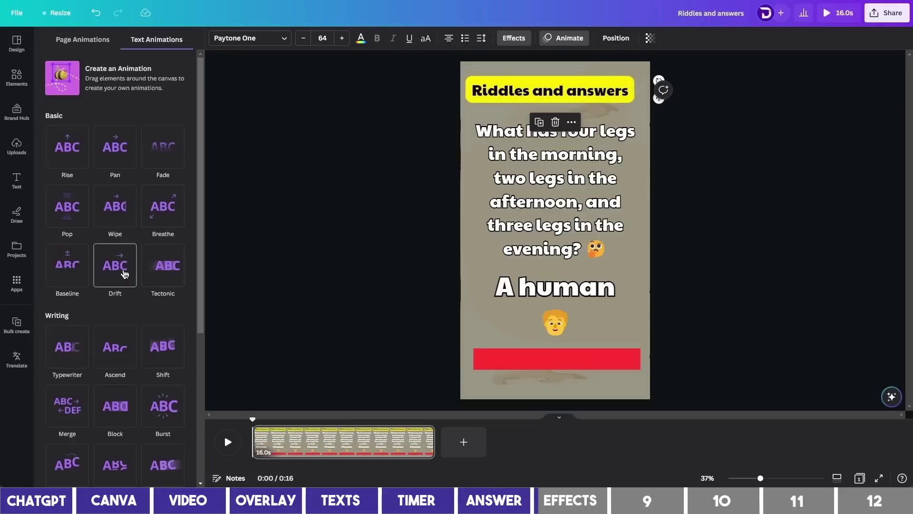
click(69, 210)
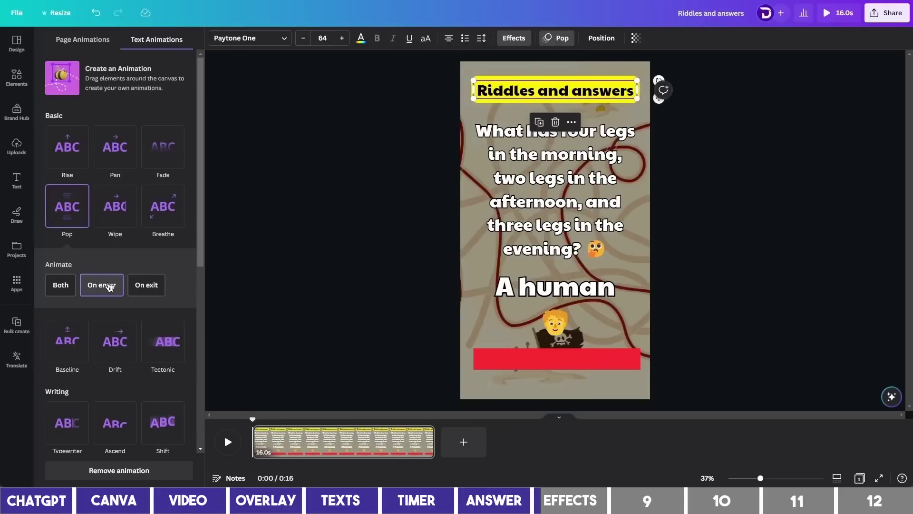
Step: Animate the riddle question with Ascend, word by word, on both entry and exit
click(529, 191)
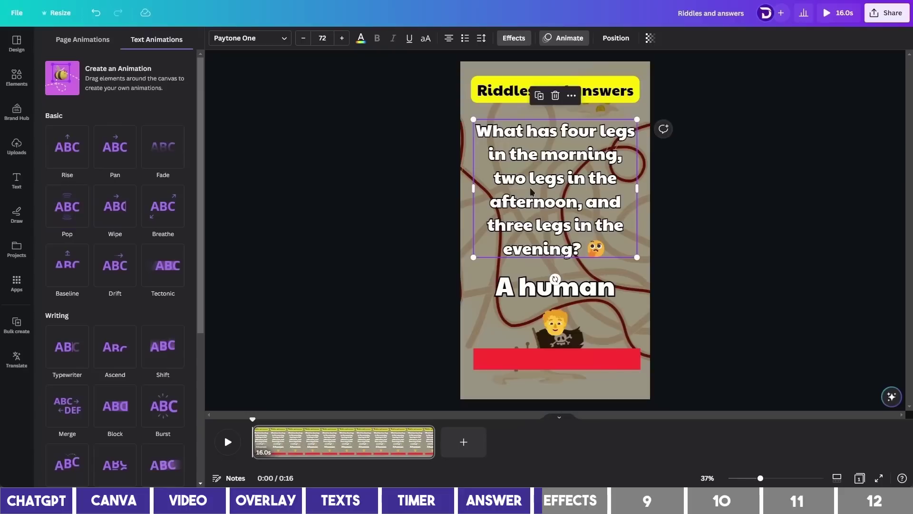
scroll(97, 238, down, 2)
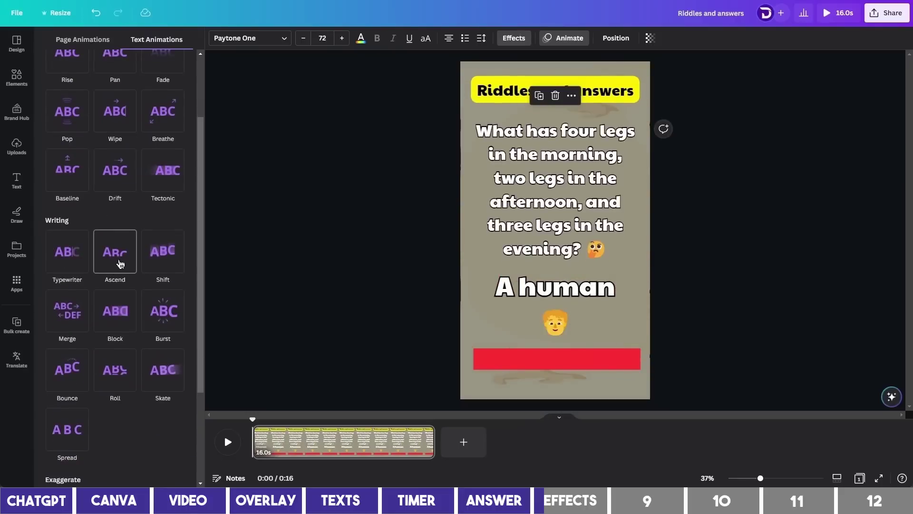
click(121, 264)
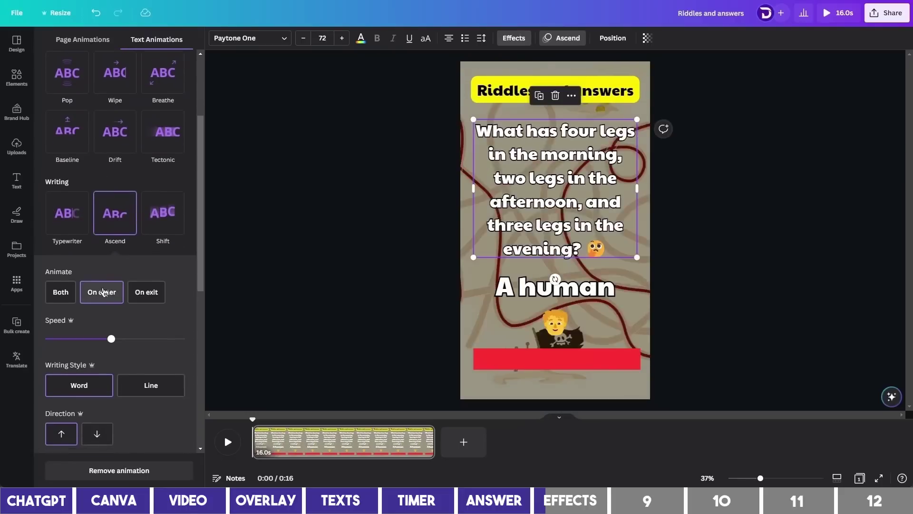
click(68, 295)
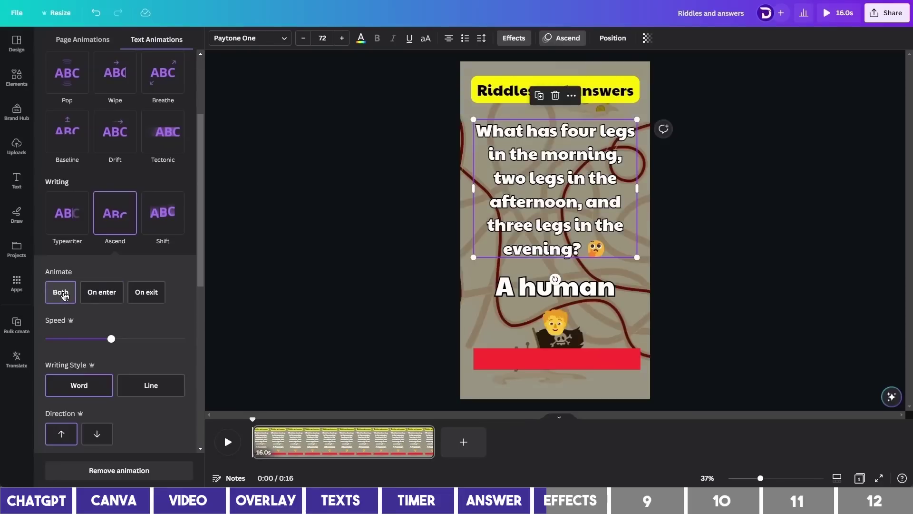
Step: Give the 'A human' answer a Burst animation on enter
click(529, 291)
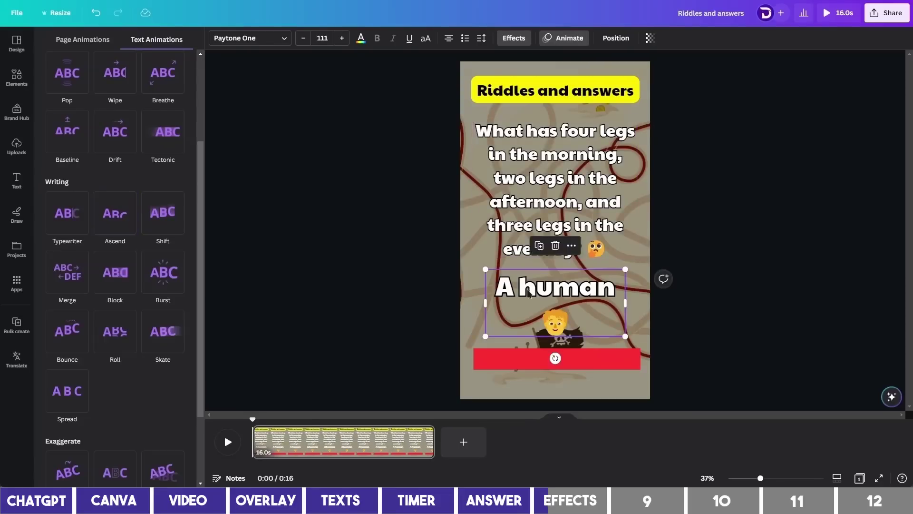
click(166, 277)
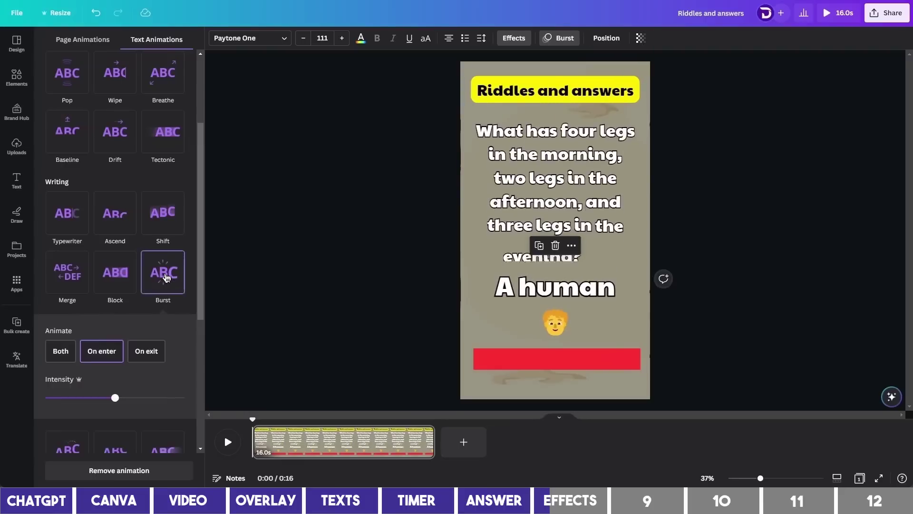
click(108, 350)
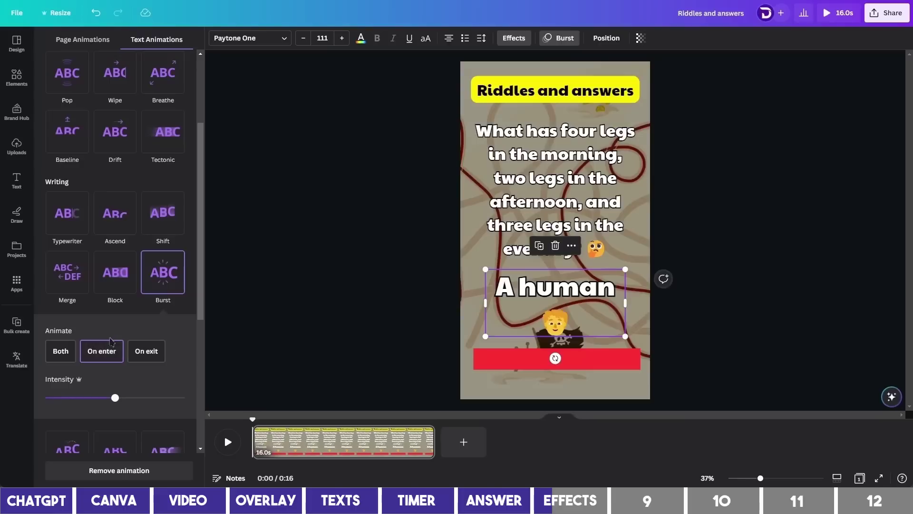
Step: Give the red progress bar a slow Wipe animation
click(510, 360)
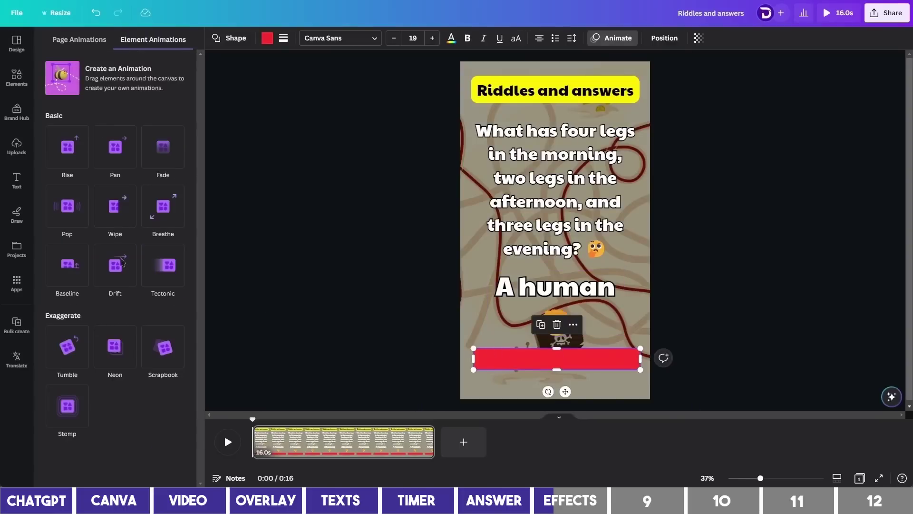
click(117, 209)
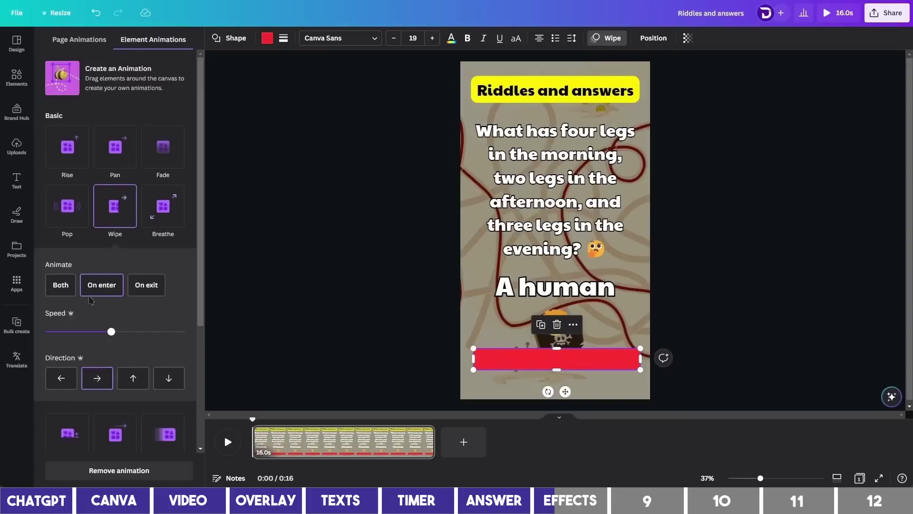
drag(111, 335, 59, 335)
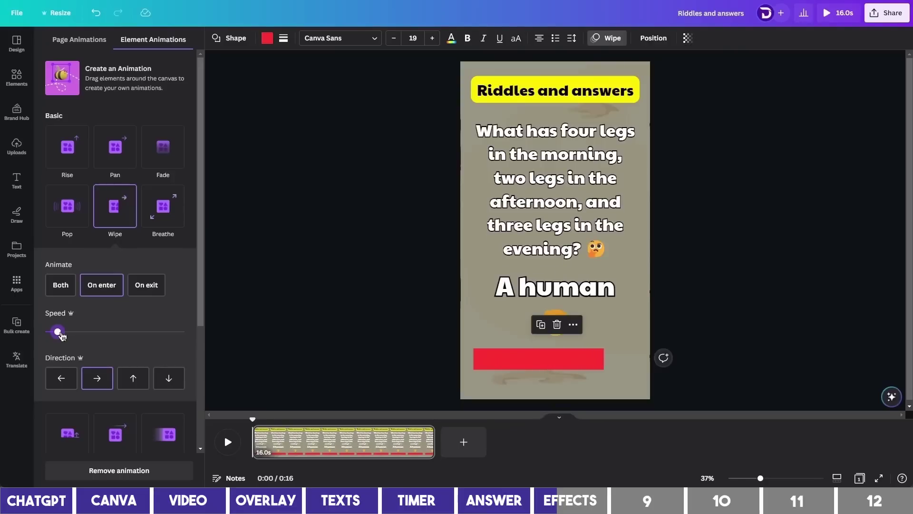
Step: Preview the animated video, then reselect the red progress bar
click(396, 363)
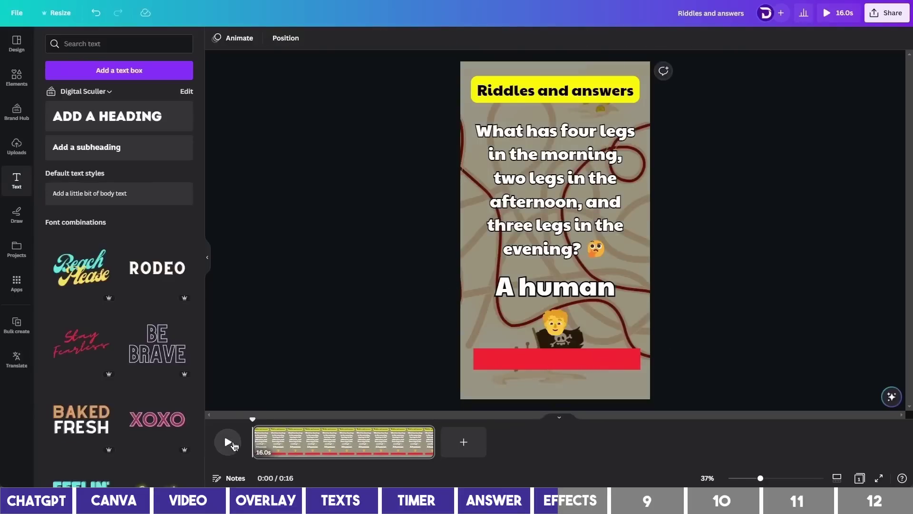
click(228, 441)
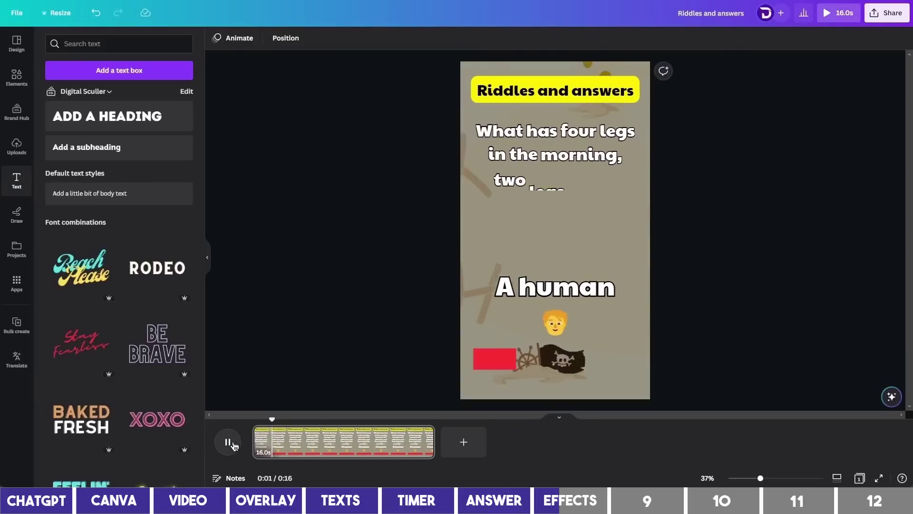
click(228, 442)
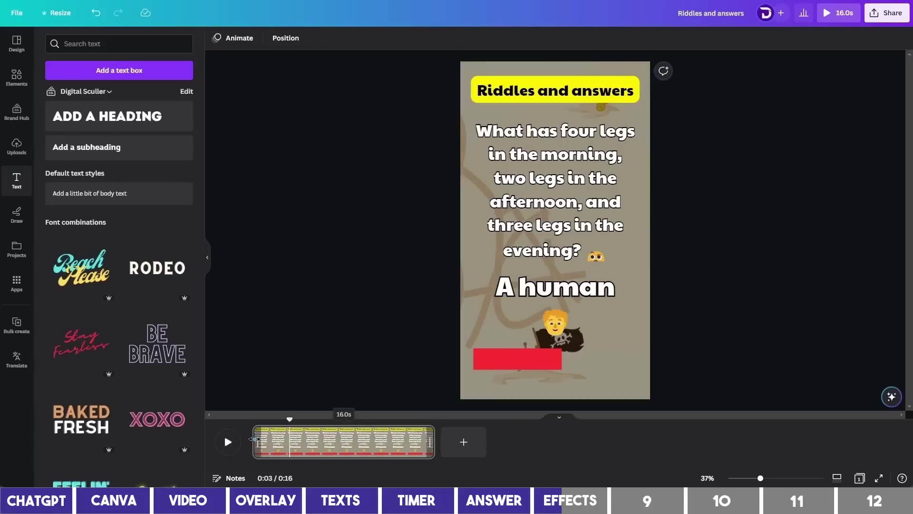
click(529, 361)
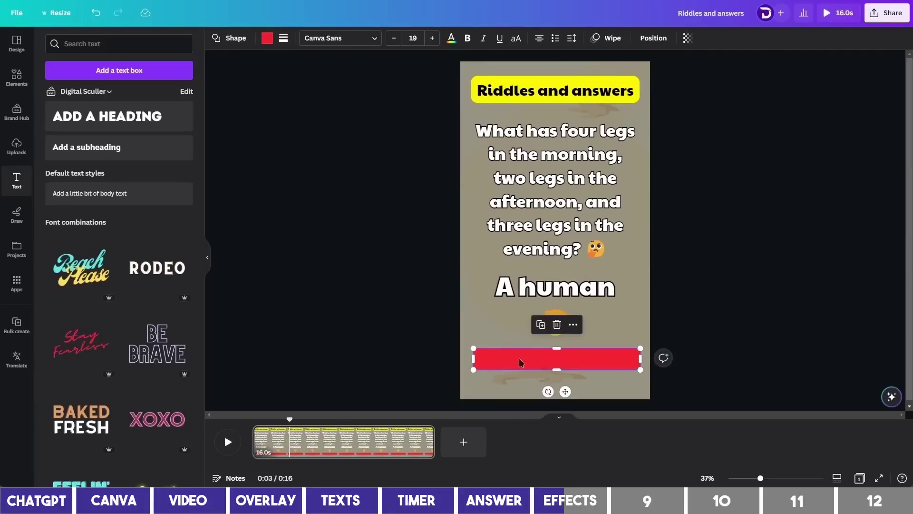
Step: Show the red bar's timing and scrub the preview to where the question is fully shown
right_click(523, 362)
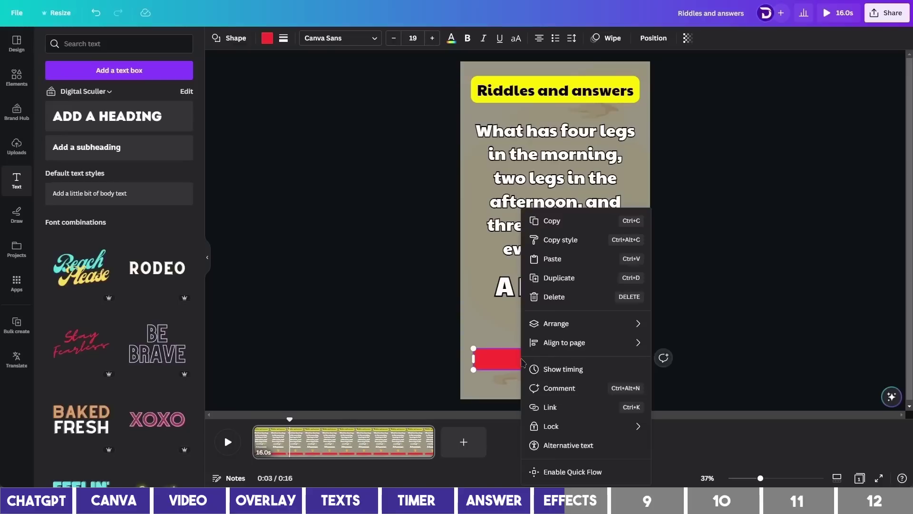
click(549, 370)
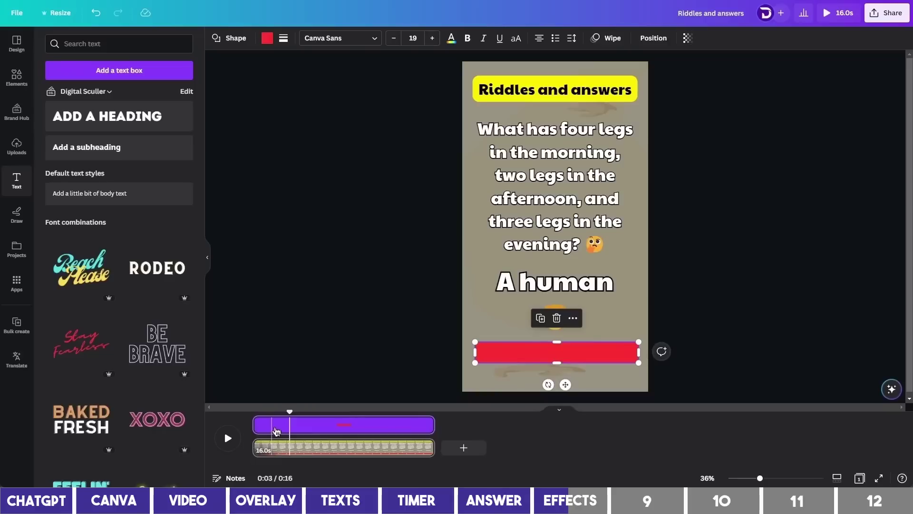
click(274, 430)
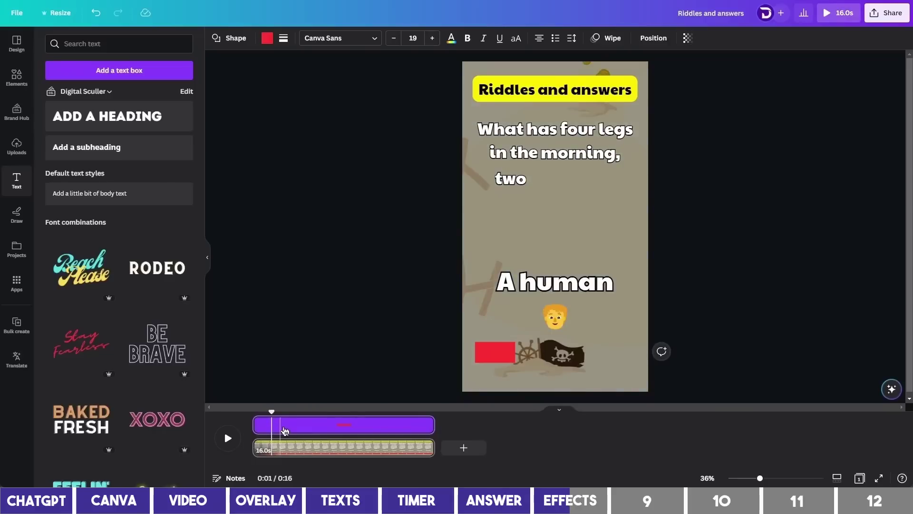
click(285, 430)
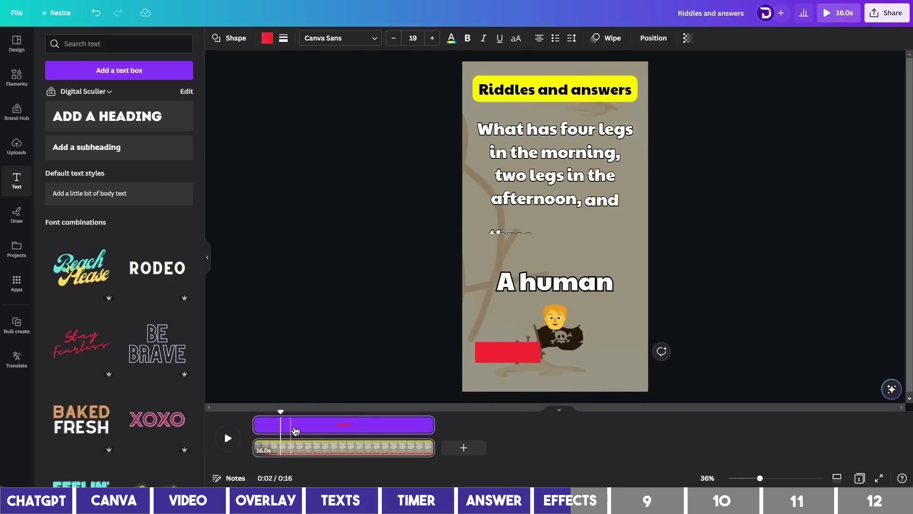
click(295, 430)
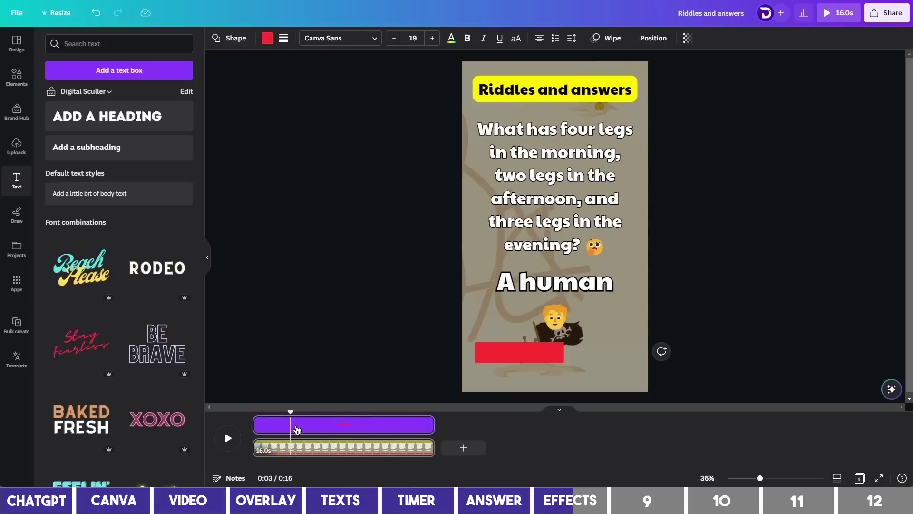
click(297, 429)
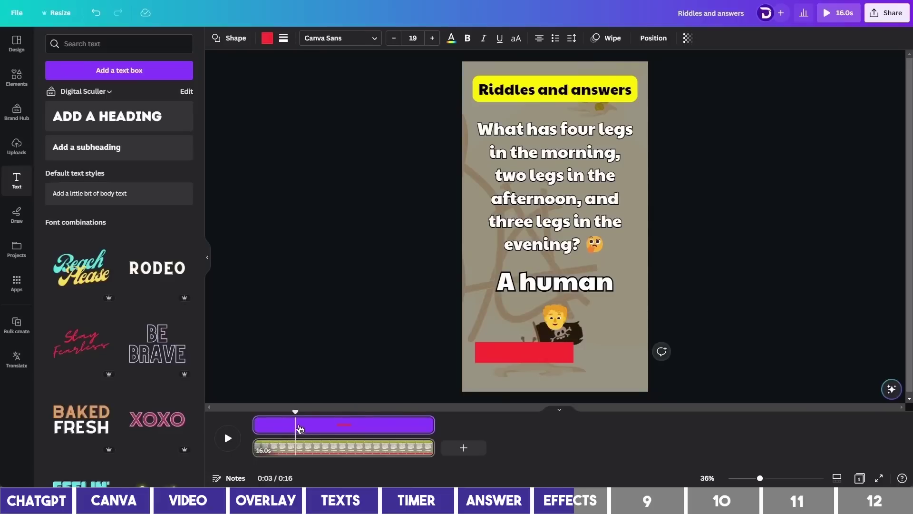
click(287, 427)
key(space)
click(300, 430)
Step: Trim the red bar to start after the question appears and last about 9.3 seconds
mouse_move(257, 424)
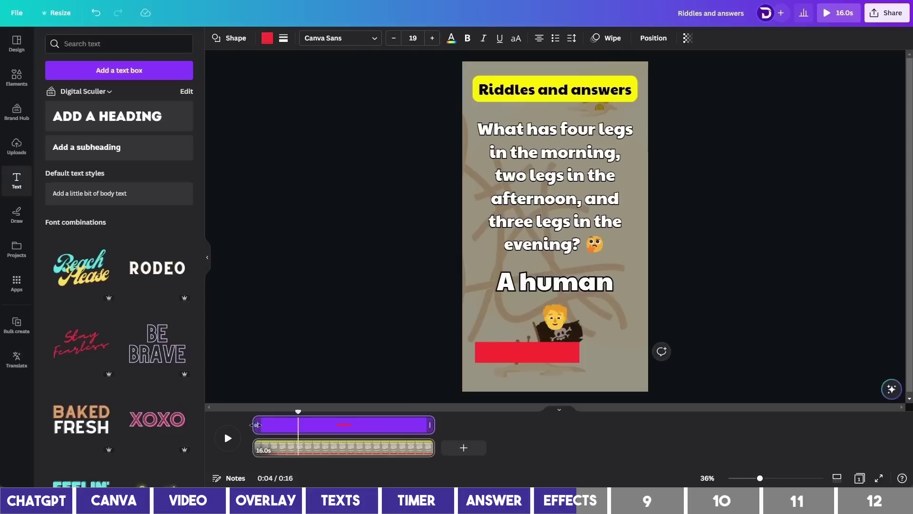
drag(257, 425, 298, 425)
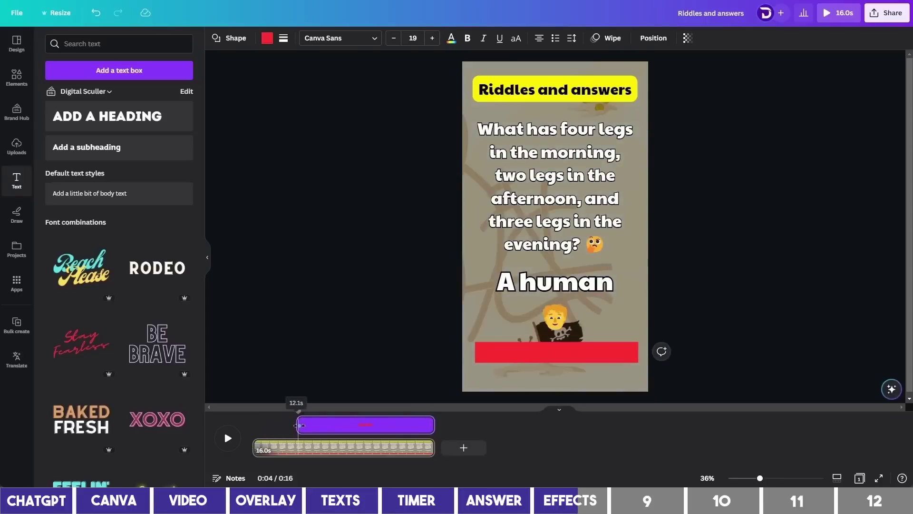
click(228, 438)
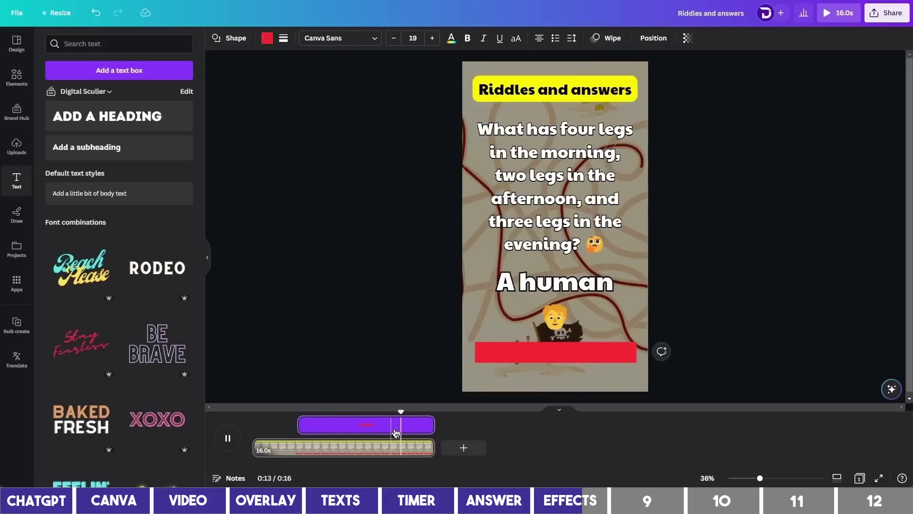
click(402, 428)
drag(431, 424, 402, 425)
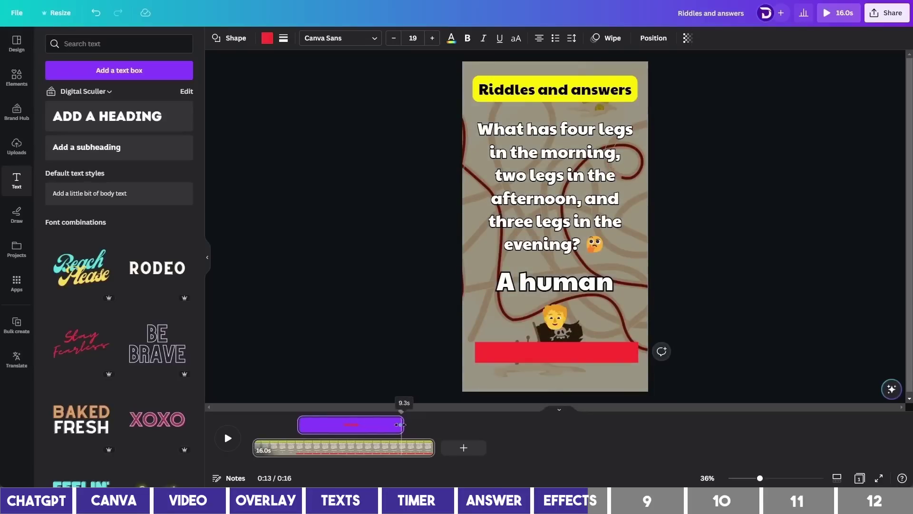
drag(399, 424, 399, 424)
Step: Retime the clips so the question ends earlier and the answer appears only near the end
click(536, 217)
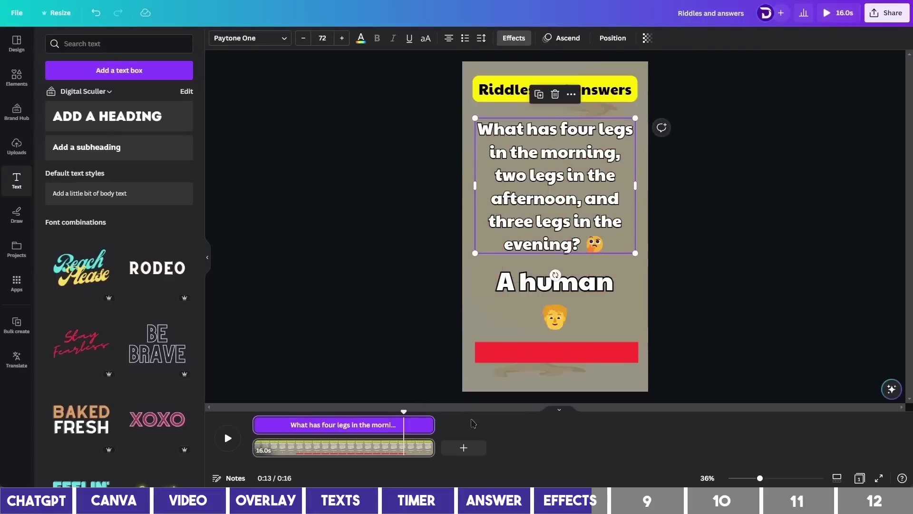
drag(432, 424, 403, 425)
click(522, 286)
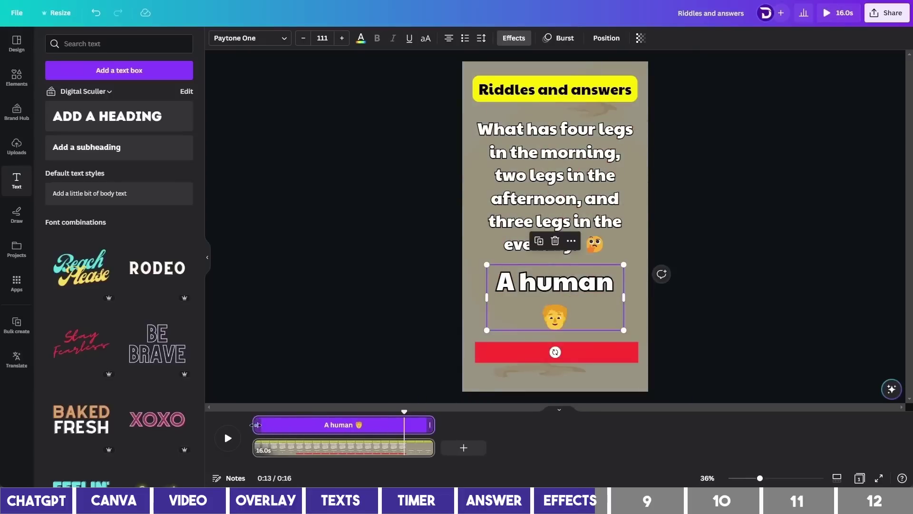
drag(256, 425, 405, 425)
key(space)
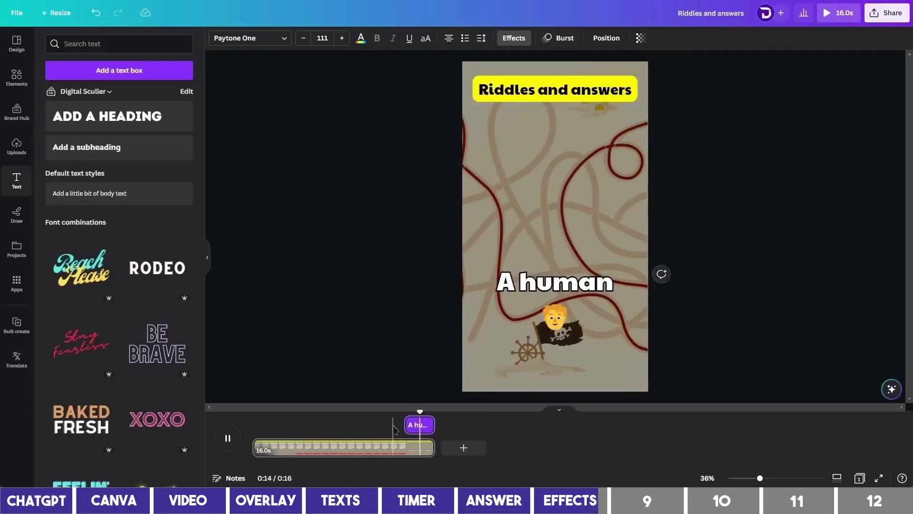
key(space)
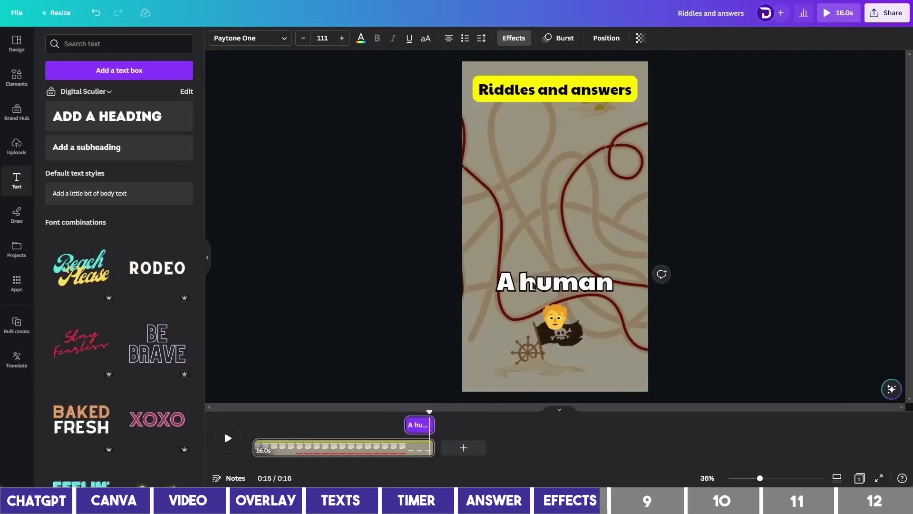
Step: Move the 'A human' answer up into the riddle area and replay from 0:00
click(547, 286)
drag(548, 285, 551, 199)
click(235, 438)
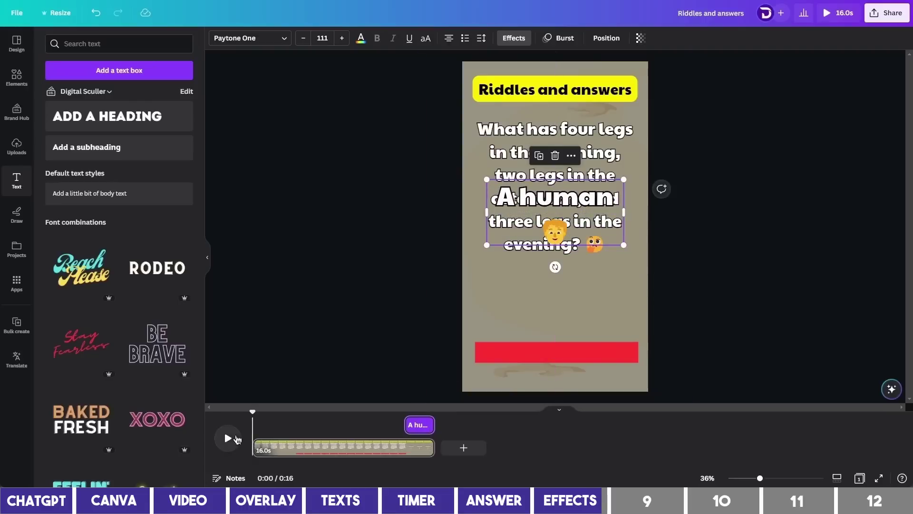
click(230, 439)
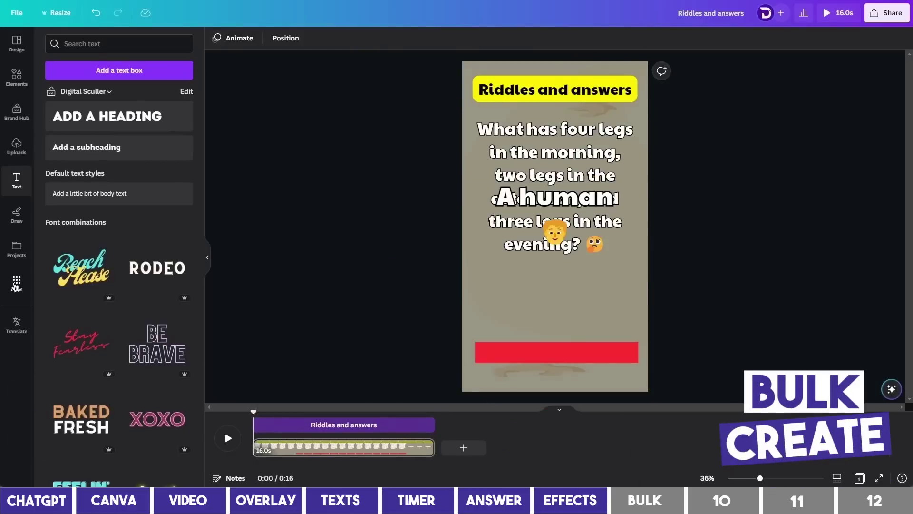
Step: Launch the Bulk create app with manual data entry and clear the sample table
click(16, 284)
click(151, 43)
text(bu)
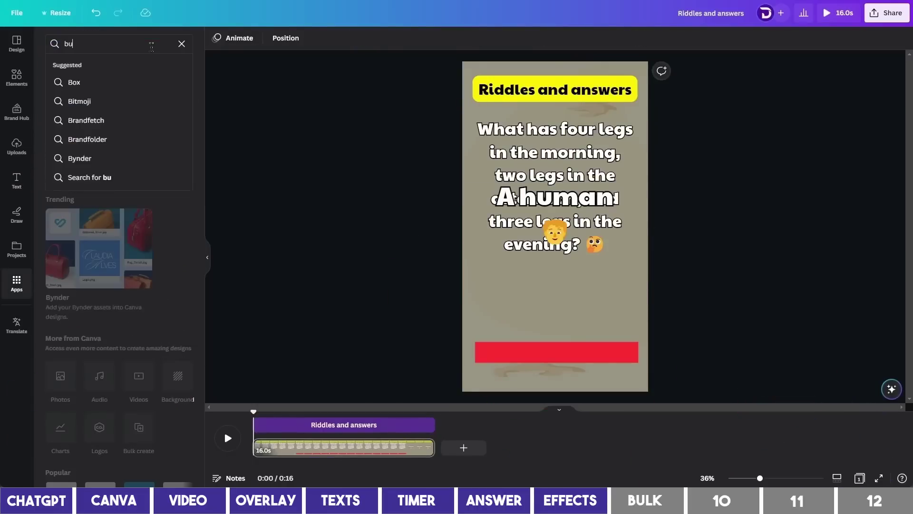
text(lk create)
key(Return)
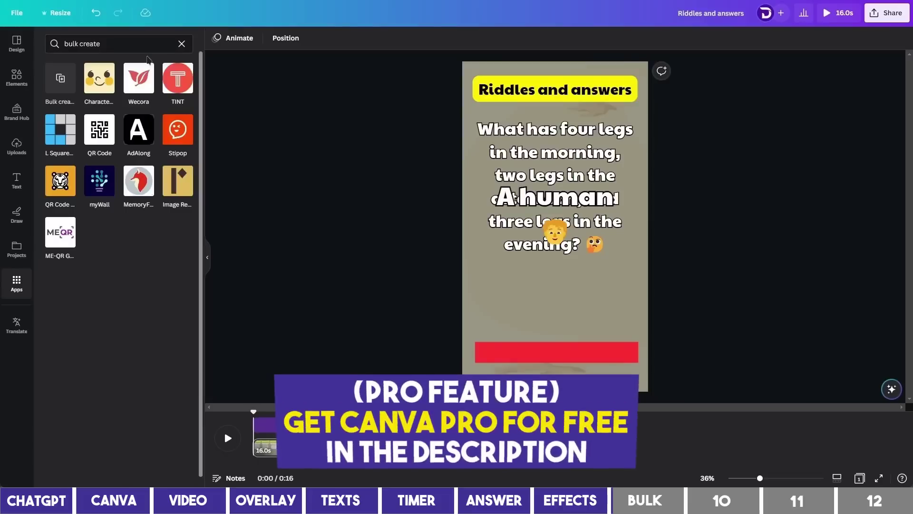
click(60, 86)
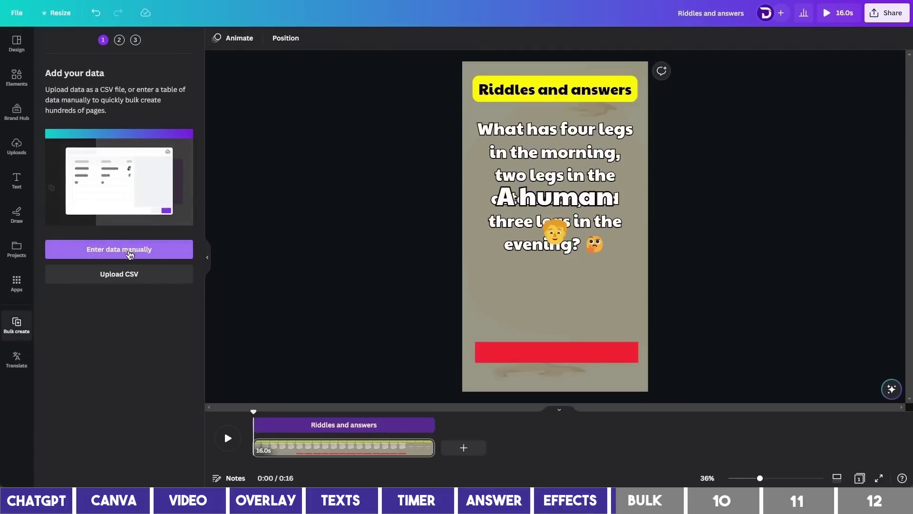
click(127, 249)
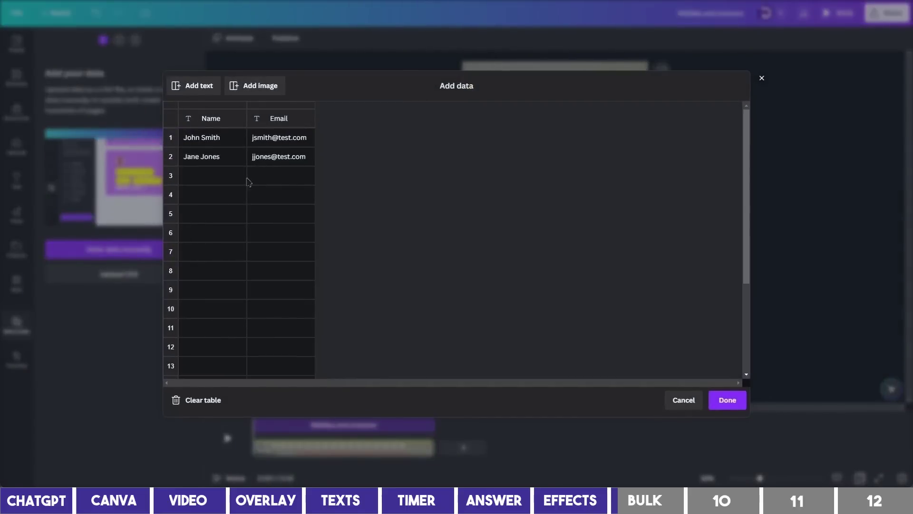
click(210, 402)
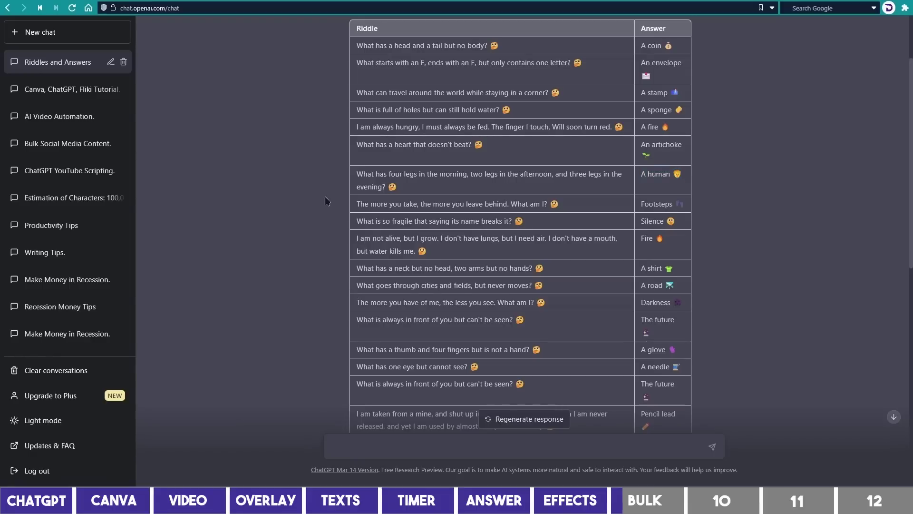
Step: Select ChatGPT's Riddle and Answer table from its header down to the last riddle
scroll(326, 200, up, 1)
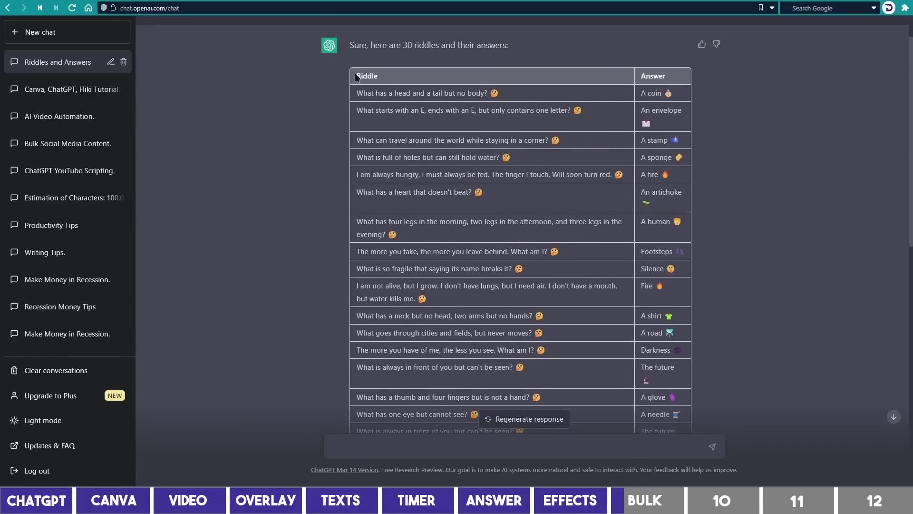
drag(357, 77, 552, 213)
scroll(438, 209, down, 8)
scroll(551, 212, down, 1)
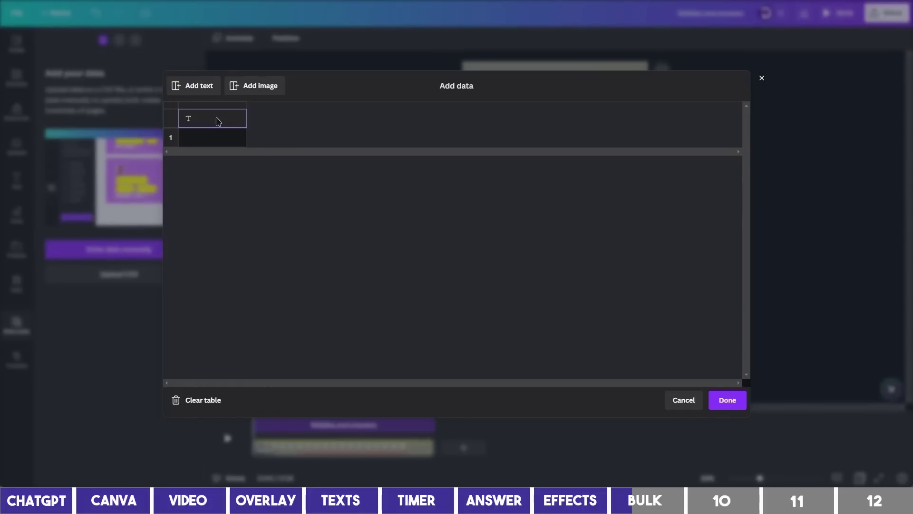
Step: Paste the copied riddles into the bulk data table and confirm it ends at 'An egg'
key(ctrl+v)
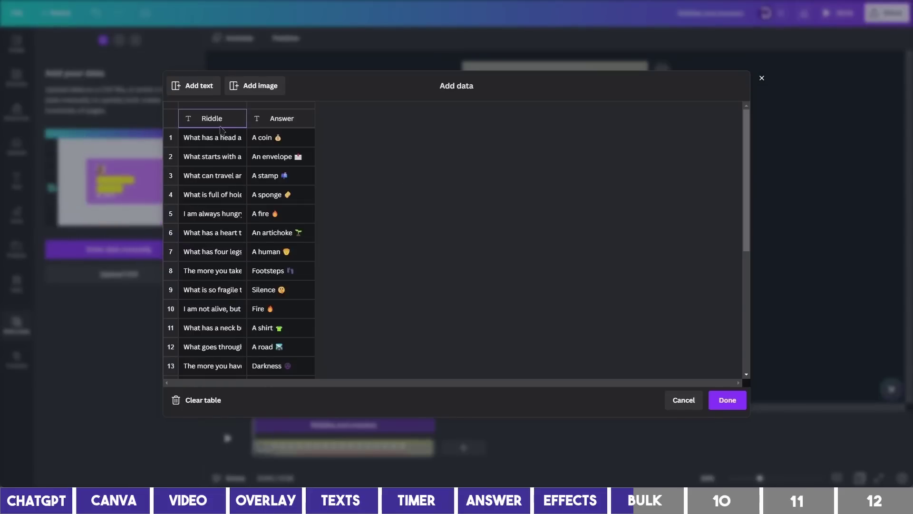
scroll(221, 152, down, 5)
click(273, 364)
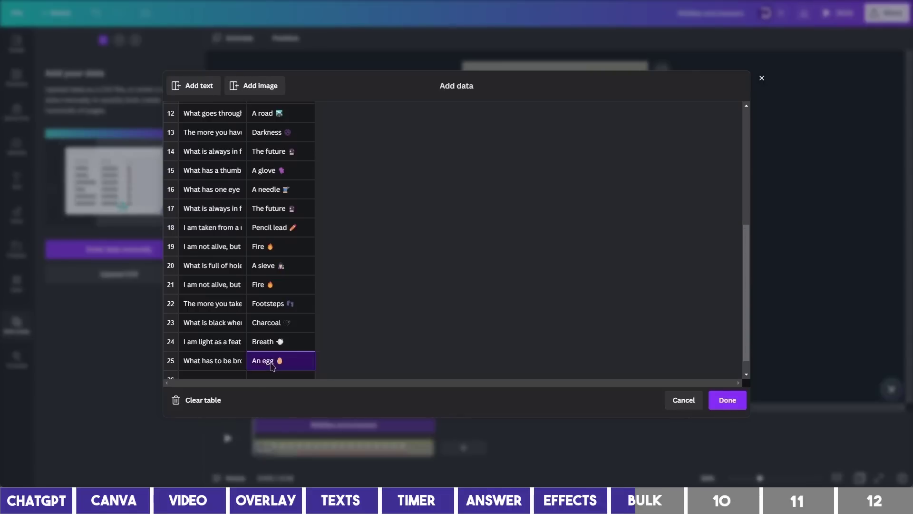
scroll(221, 365, down, 1)
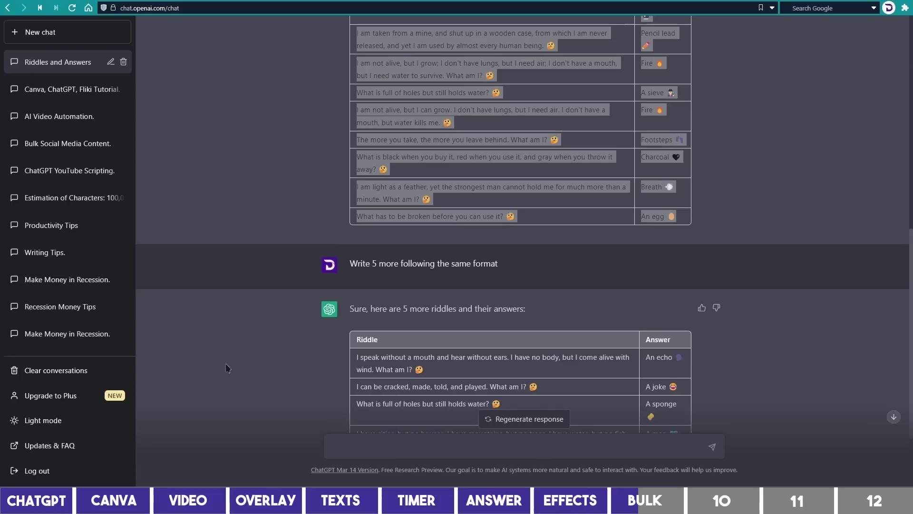
Step: Select the five new riddle rows in ChatGPT's follow-up reply table
drag(357, 19, 298, 326)
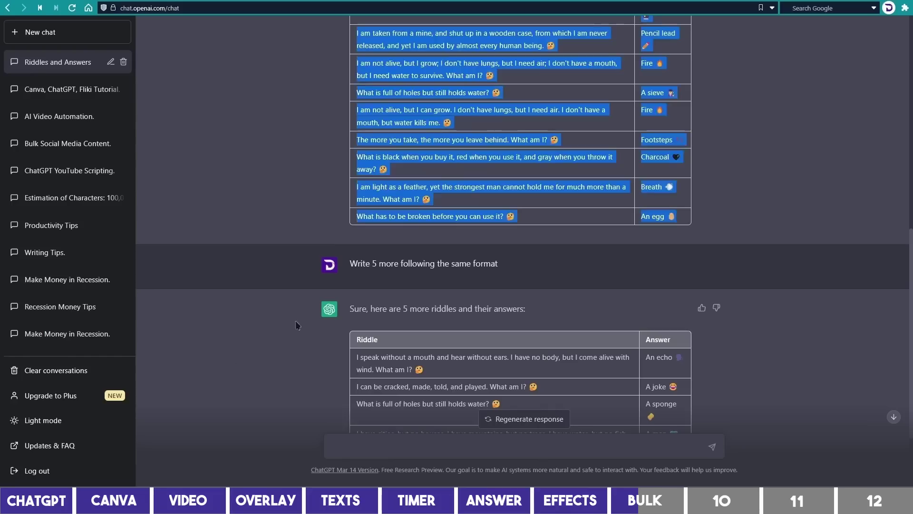
scroll(314, 322, down, 2)
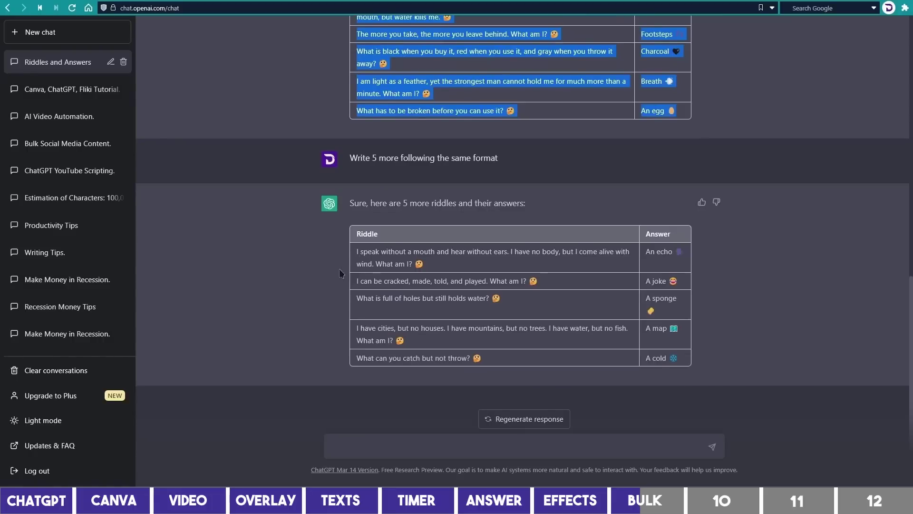
drag(357, 257, 673, 358)
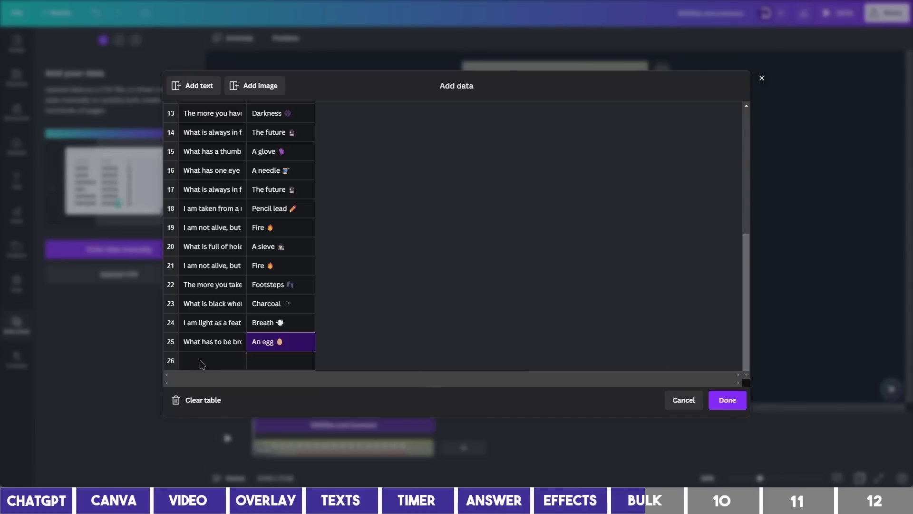
Step: Paste the five extra riddles starting at row 26 and scroll back up to review the table
click(202, 363)
scroll(205, 362, down, 3)
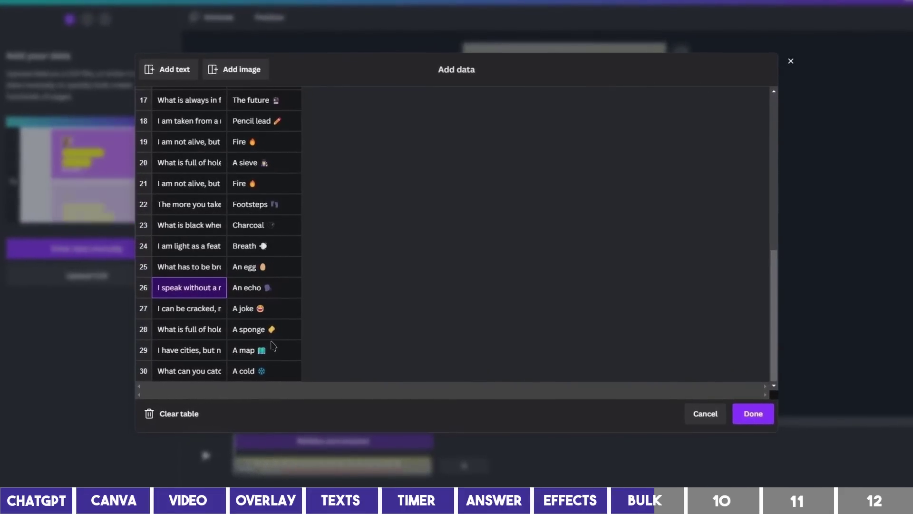
scroll(273, 346, up, 5)
scroll(275, 350, up, 5)
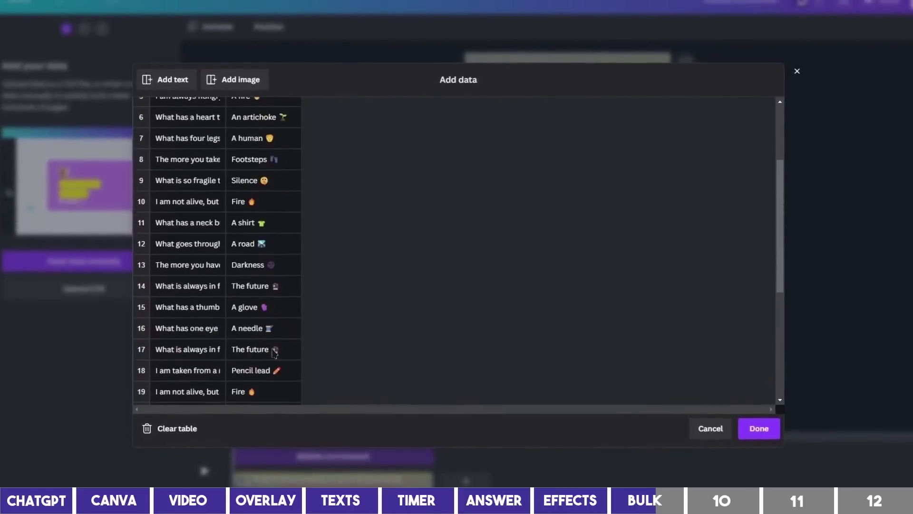
scroll(273, 363, up, 3)
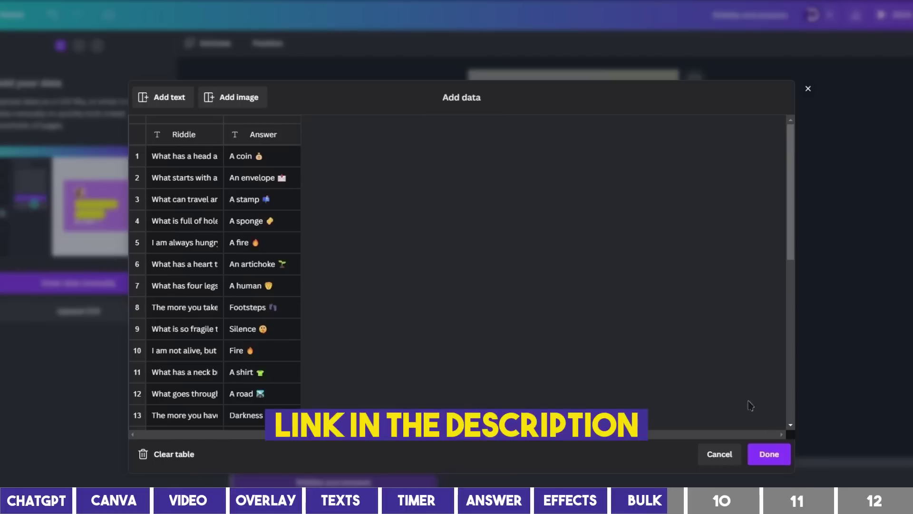
Step: Confirm the riddle data table and connect the riddle text to the Riddle field
click(770, 454)
click(771, 454)
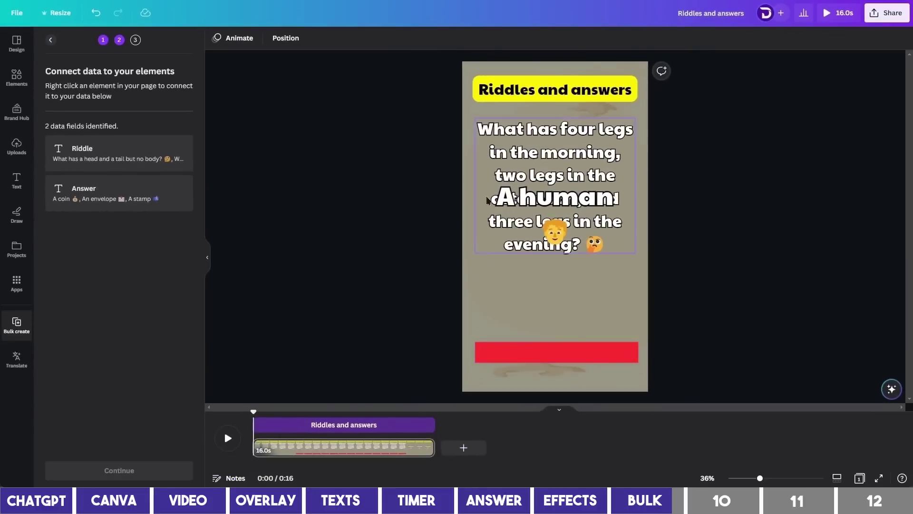
click(546, 139)
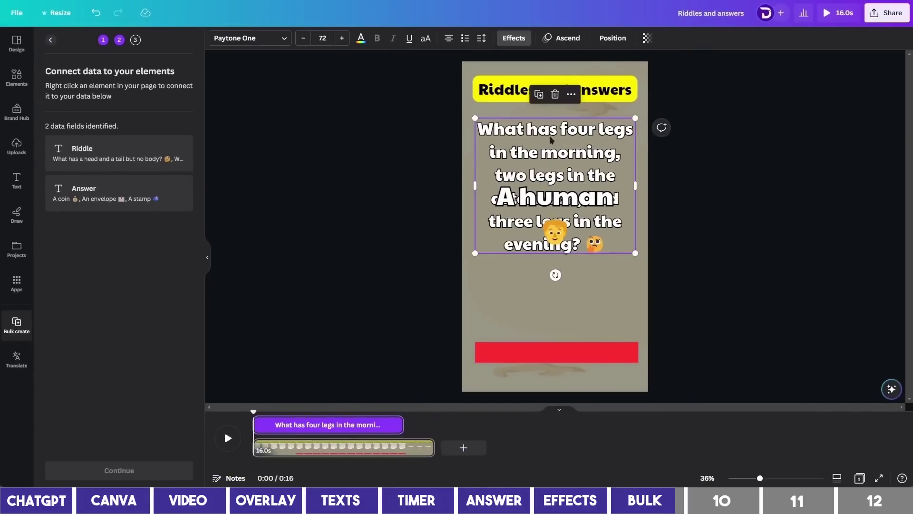
right_click(550, 139)
mouse_move(639, 297)
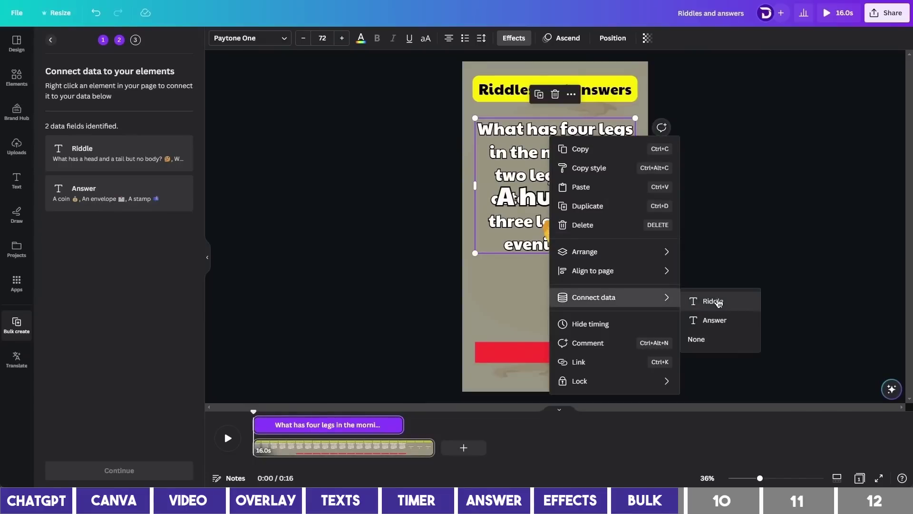
click(714, 301)
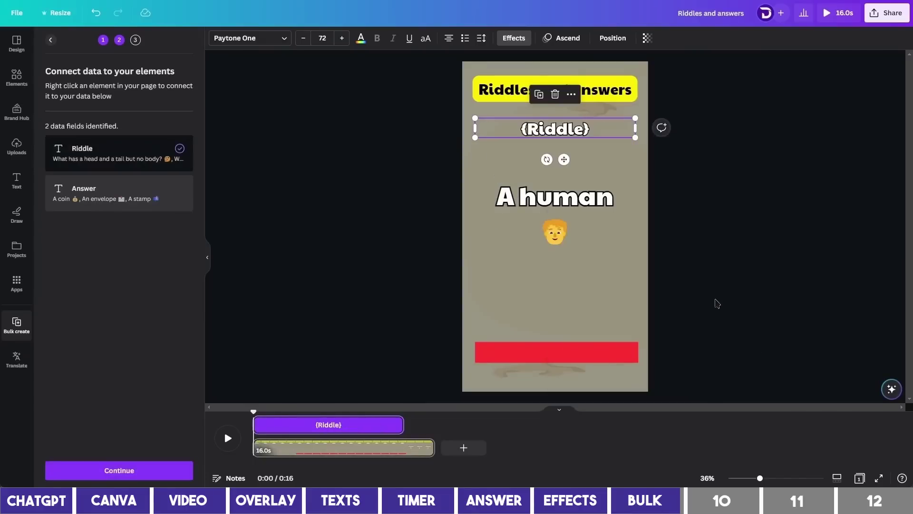
Step: Connect the 'A human' answer text to the Answer data field
click(575, 200)
right_click(560, 203)
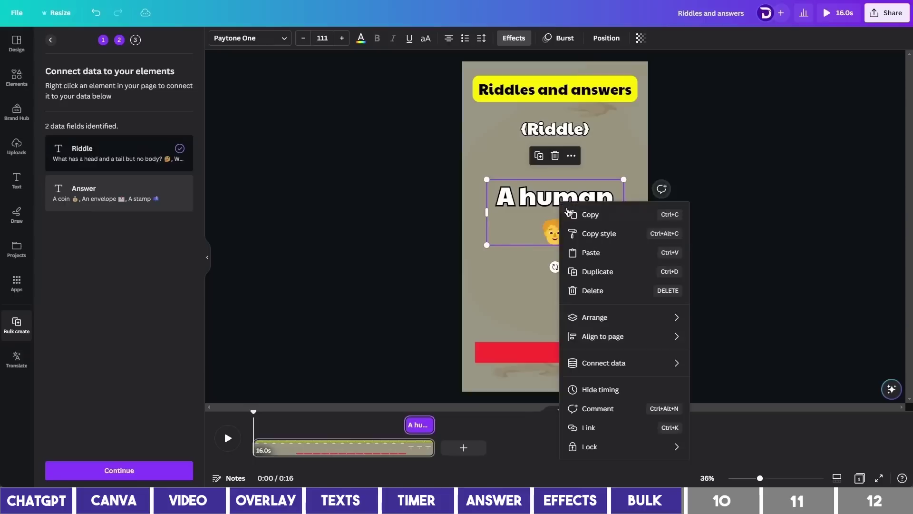
mouse_move(648, 370)
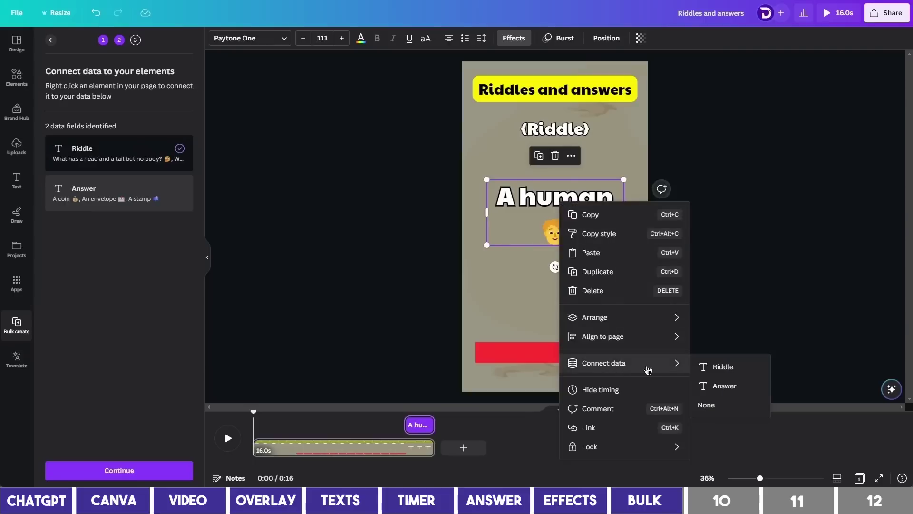
click(725, 388)
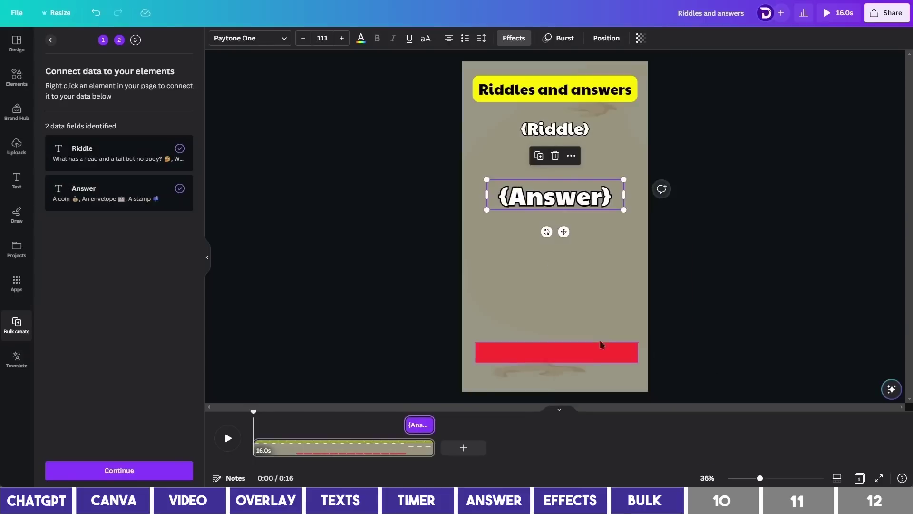
Step: Apply all 30 checked data rows and generate 30 riddle pages
click(142, 469)
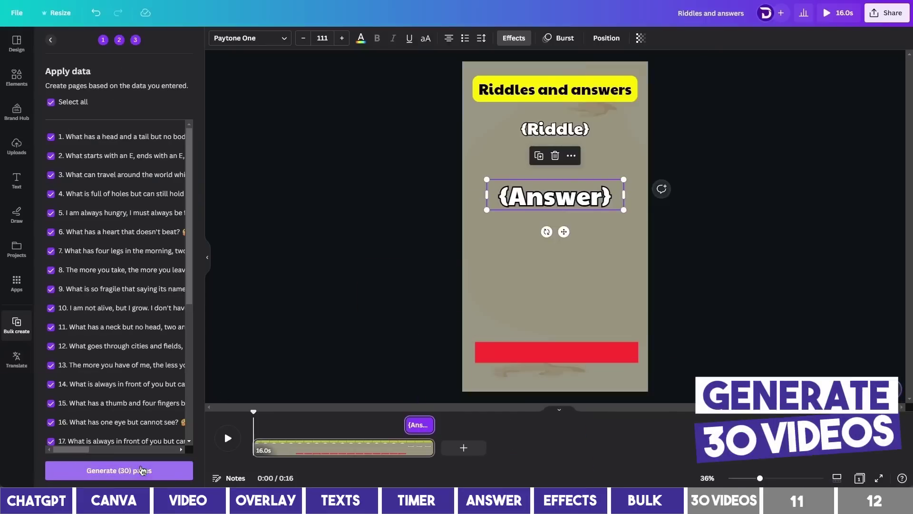
scroll(140, 388, down, 5)
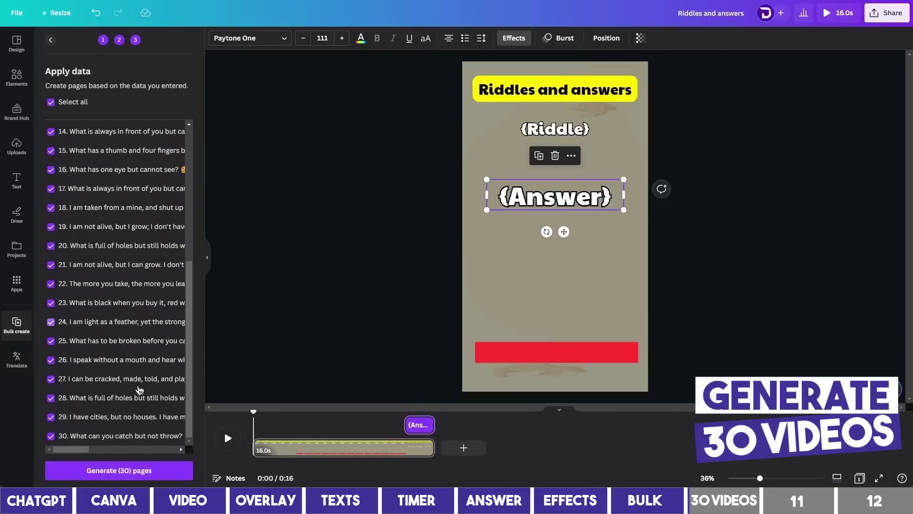
scroll(138, 393, up, 5)
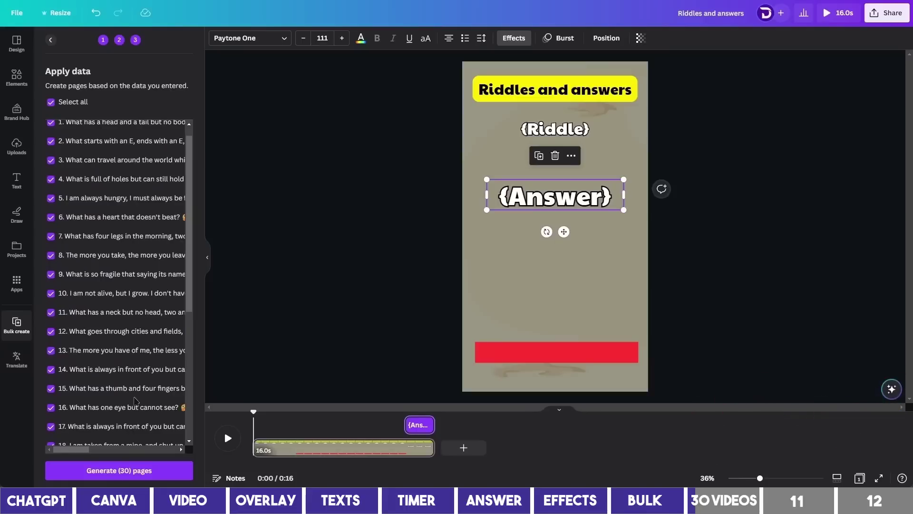
click(144, 472)
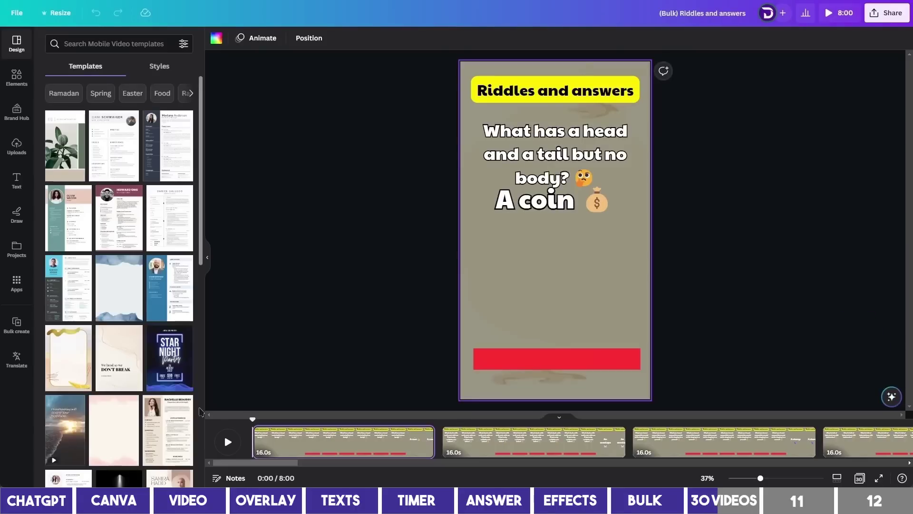
Step: Preview and pause the first riddle video, then browse all 30 pages in grid view
click(228, 442)
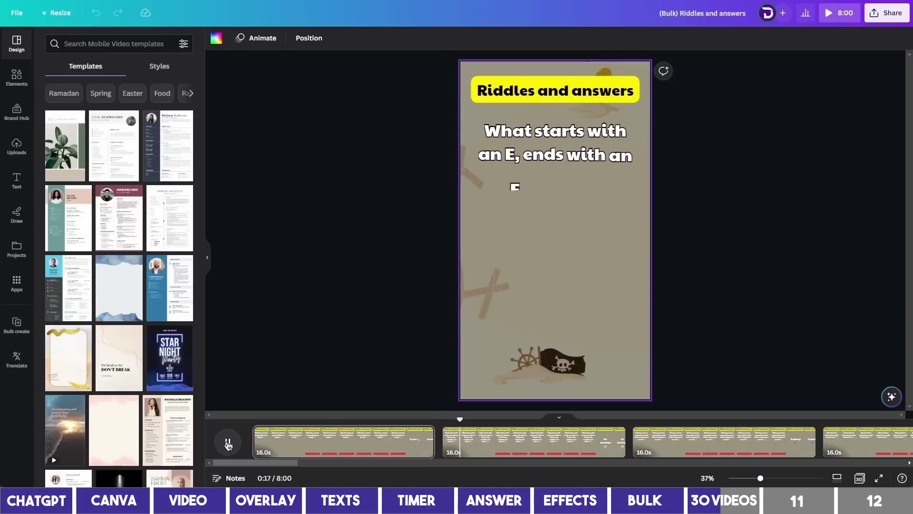
click(228, 441)
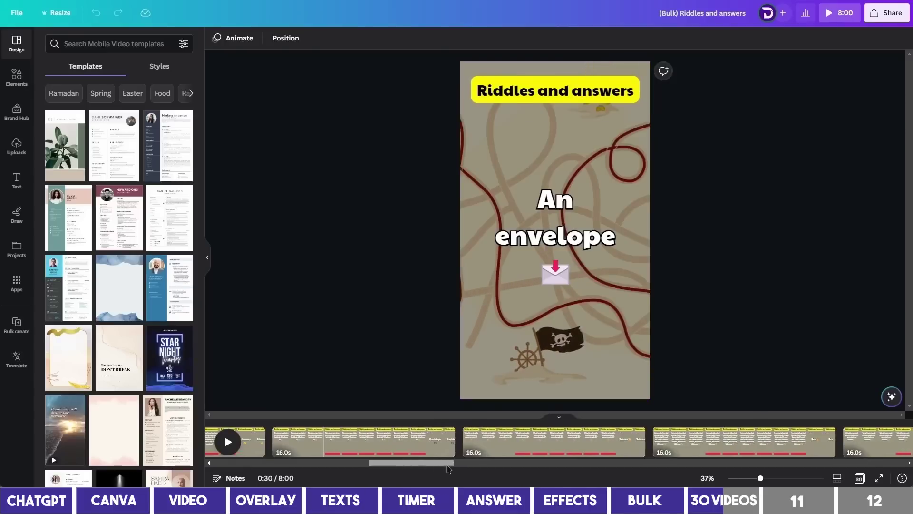
click(758, 440)
click(859, 478)
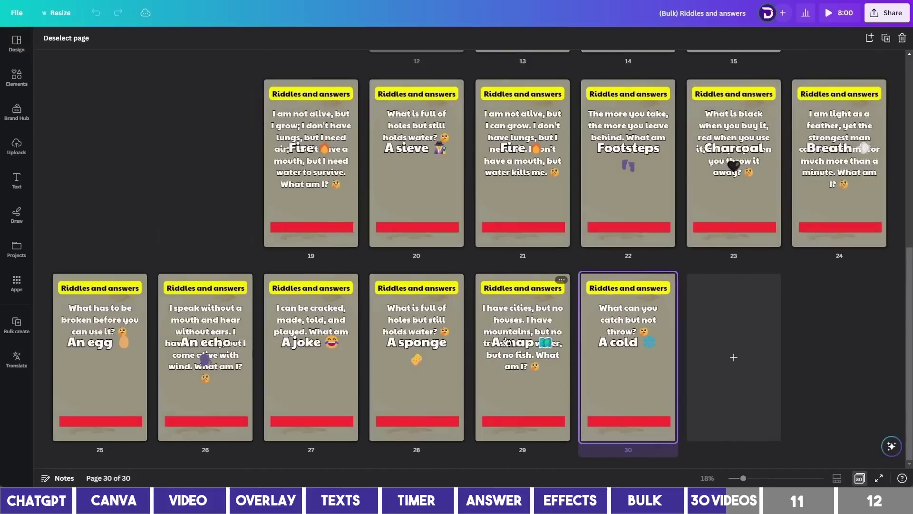
scroll(522, 333, up, 2)
scroll(522, 332, up, 5)
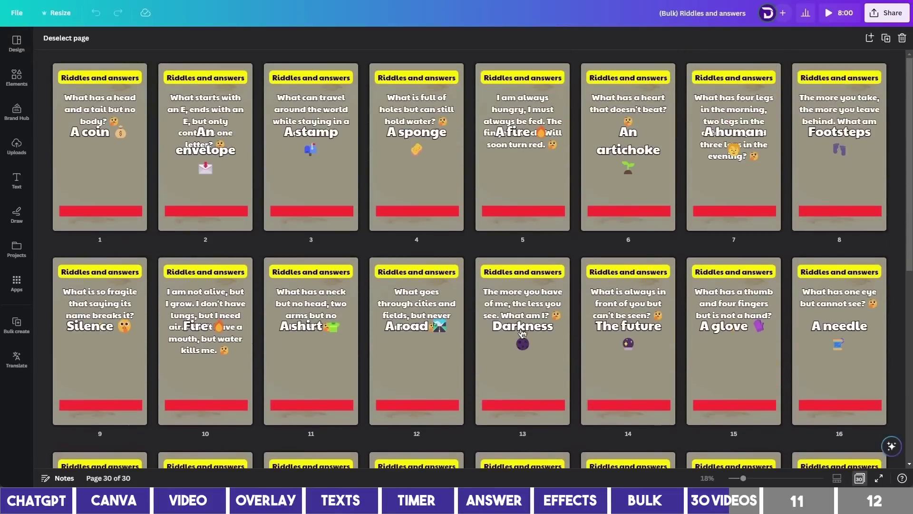
scroll(525, 322, down, 7)
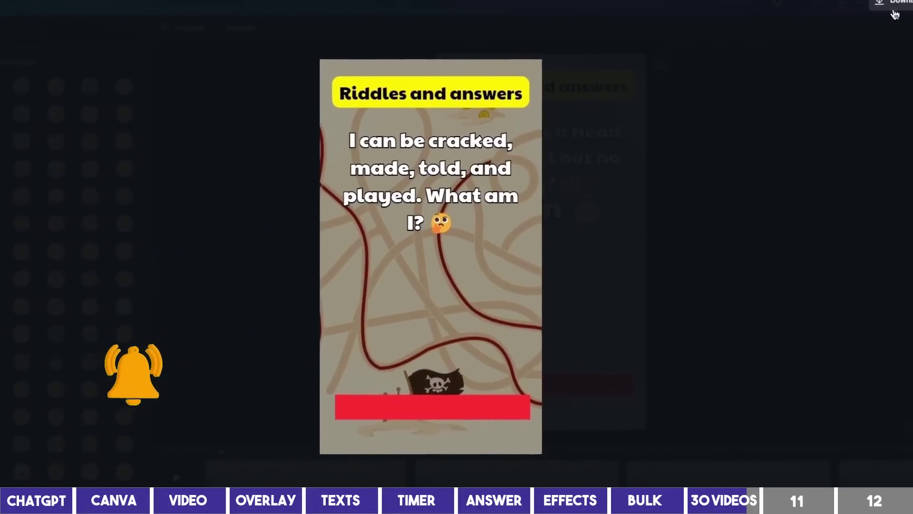
Step: Limit the MP4 download to Page 1 and Page 2 instead of the current page
click(886, 12)
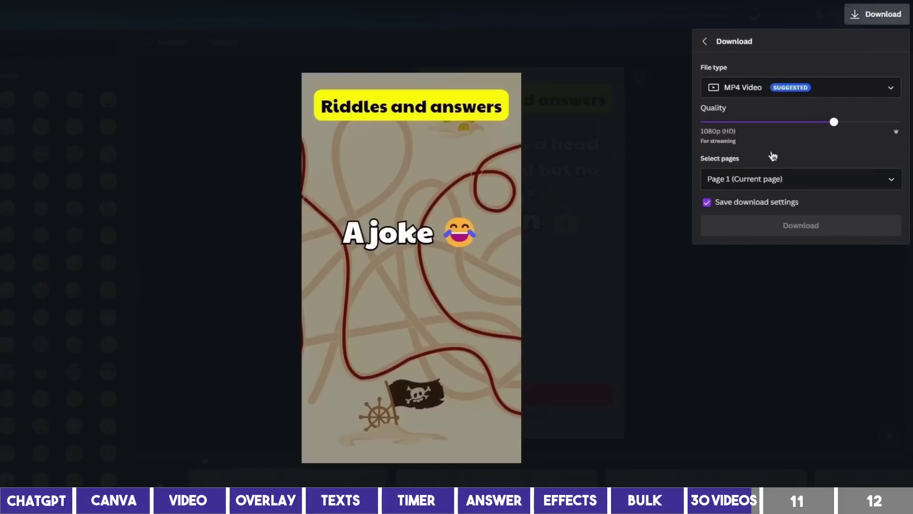
click(802, 179)
click(819, 239)
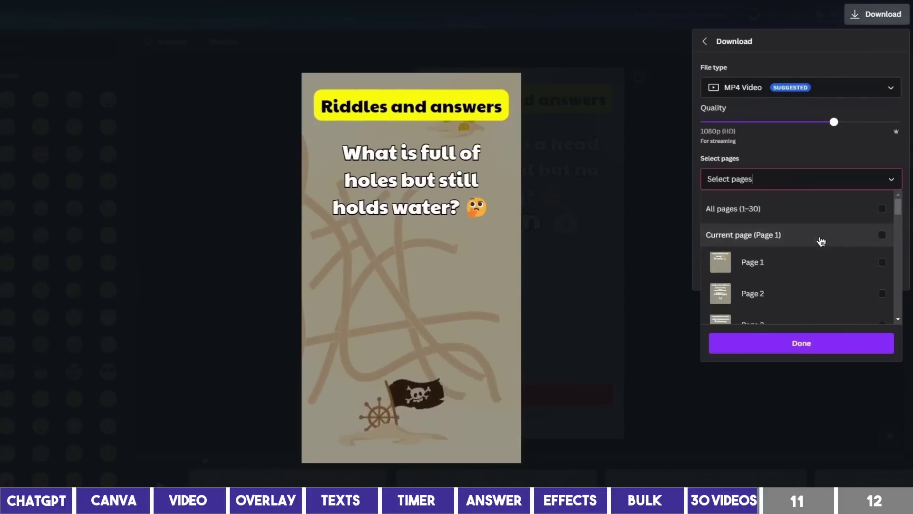
click(820, 260)
click(825, 300)
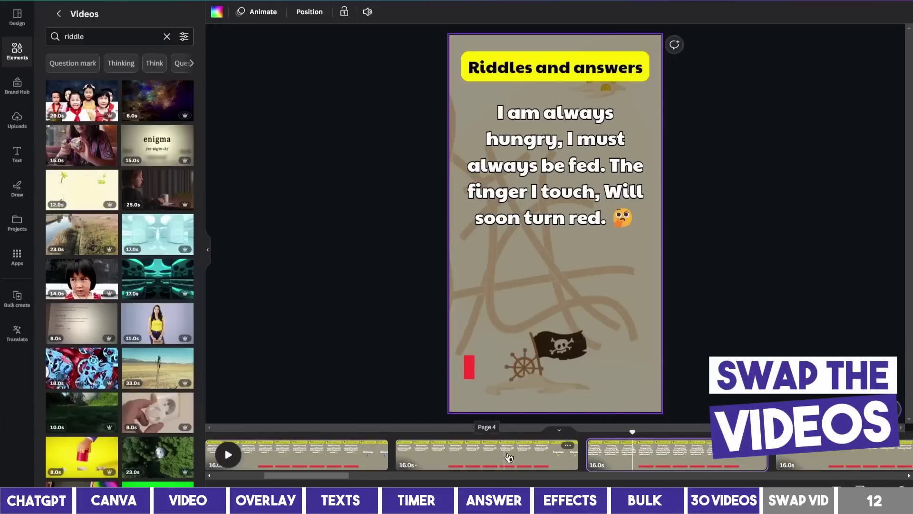
Step: Search videos for 'Question mark', try the blue video on the fire page, then remove it
click(677, 458)
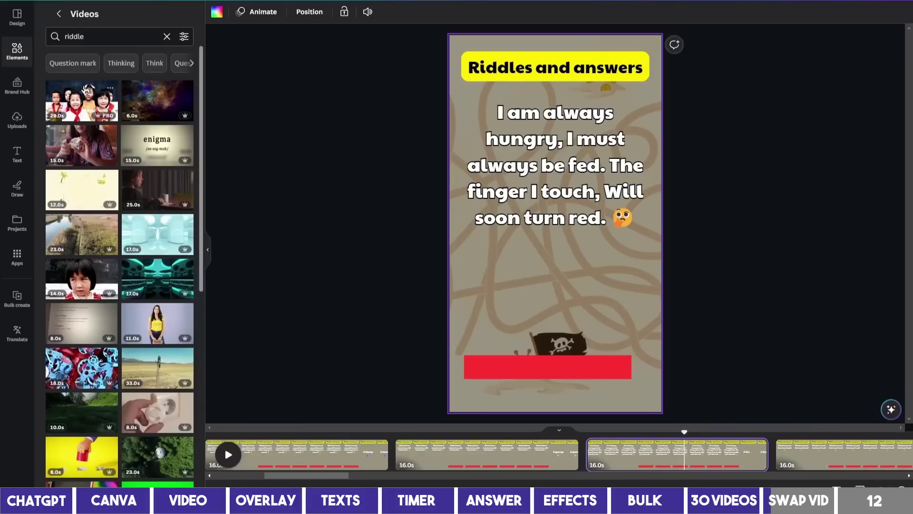
click(85, 70)
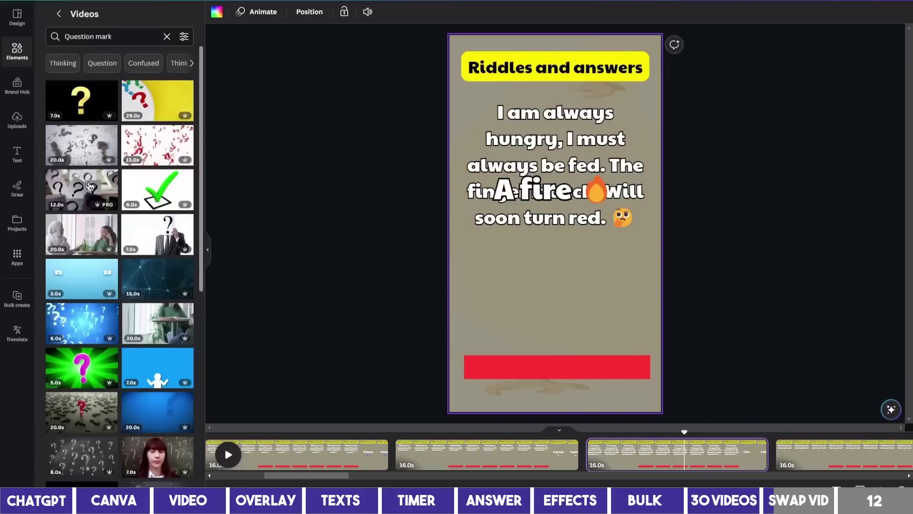
drag(80, 327, 490, 260)
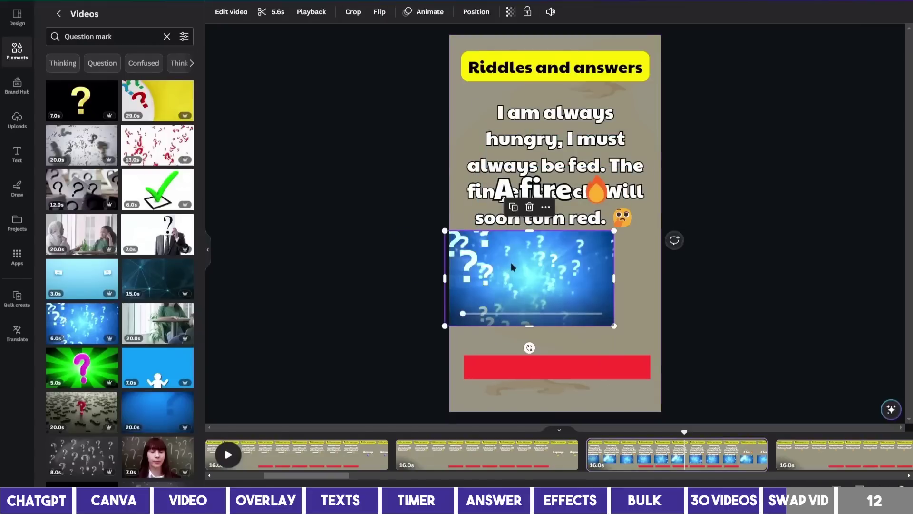
click(531, 208)
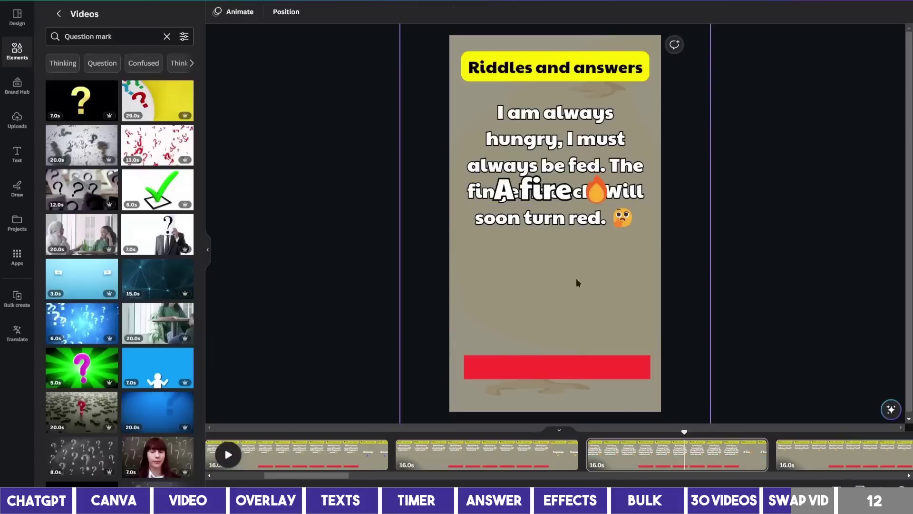
Step: Delete the grey overlay shape and drop the blue question-mark video in as background
click(529, 275)
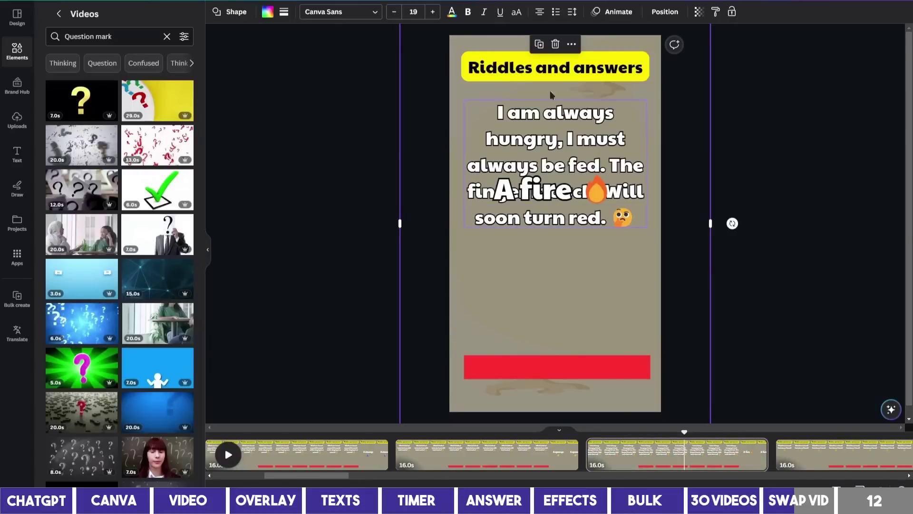
click(555, 45)
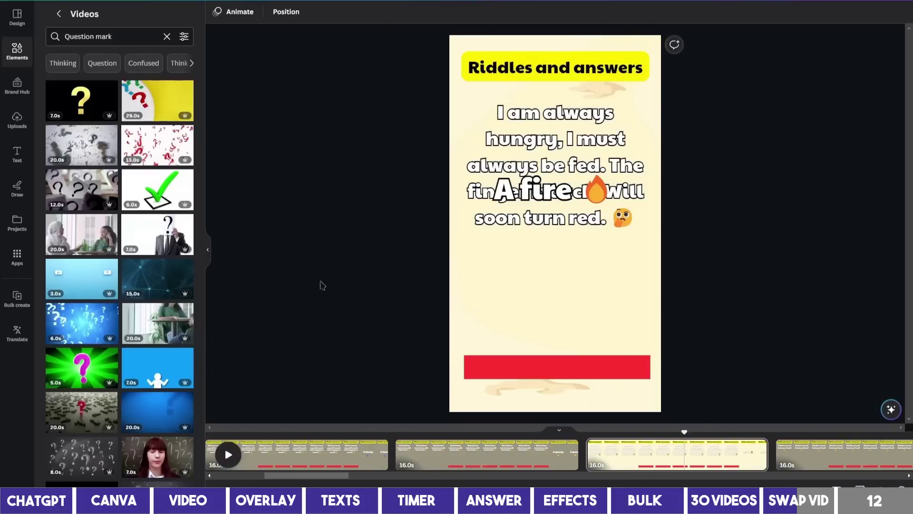
drag(81, 316, 465, 254)
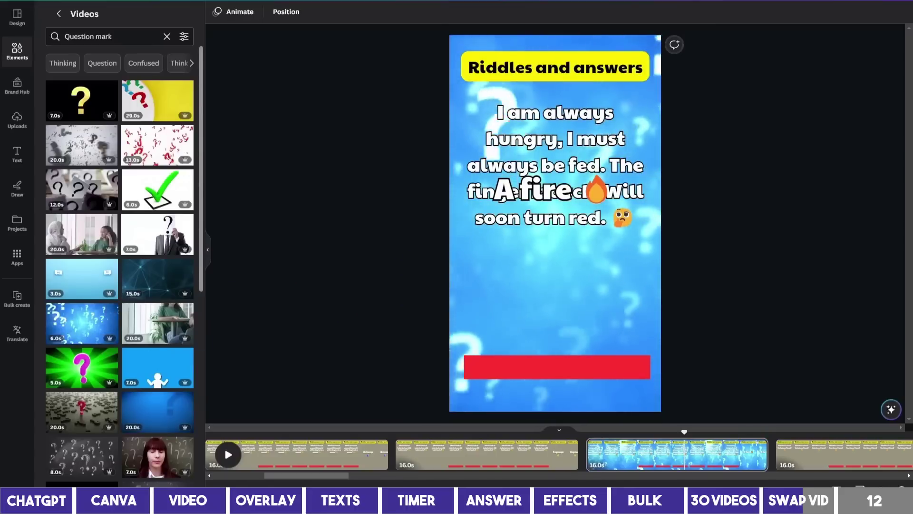
click(511, 256)
Step: Set the blue question-mark video as the fire riddle page background and preview it
key(ctrl+z)
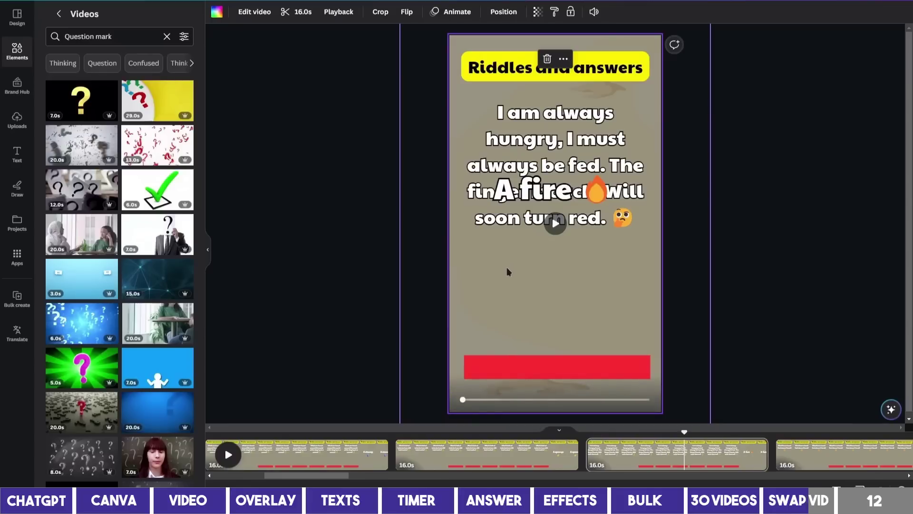
click(75, 323)
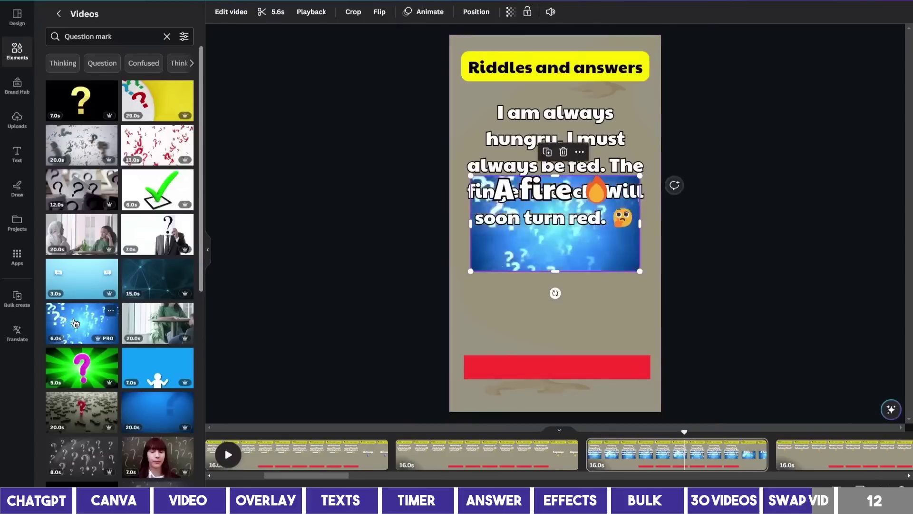
click(572, 152)
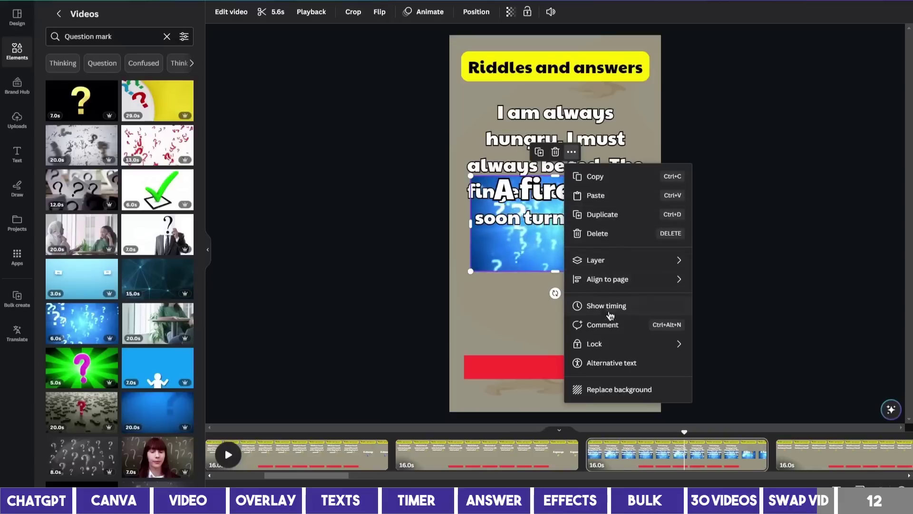
click(617, 390)
click(228, 454)
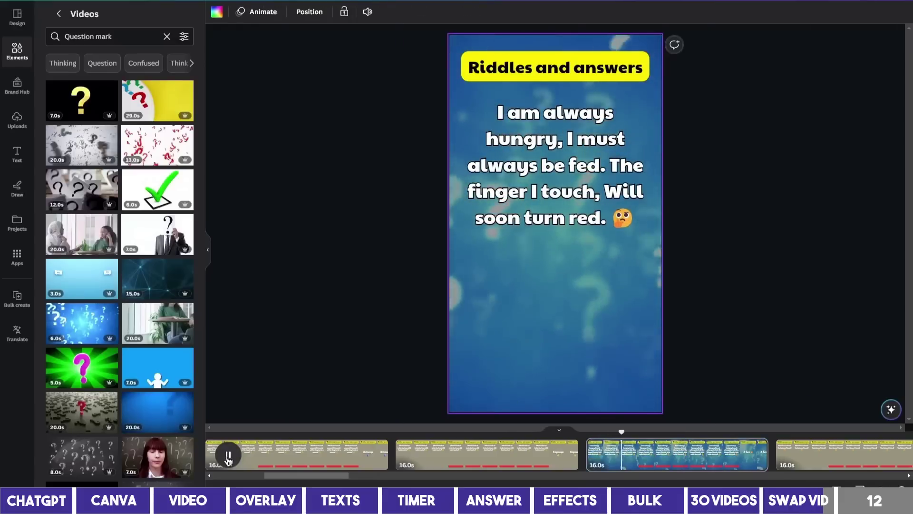
click(228, 457)
Step: Make the grey question-mark video the sponge riddle page background and play it
click(427, 452)
click(81, 145)
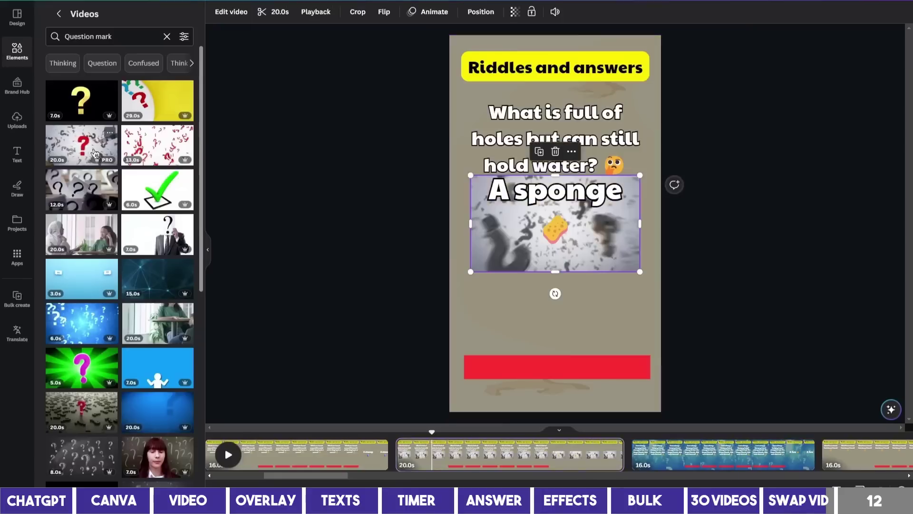
right_click(561, 162)
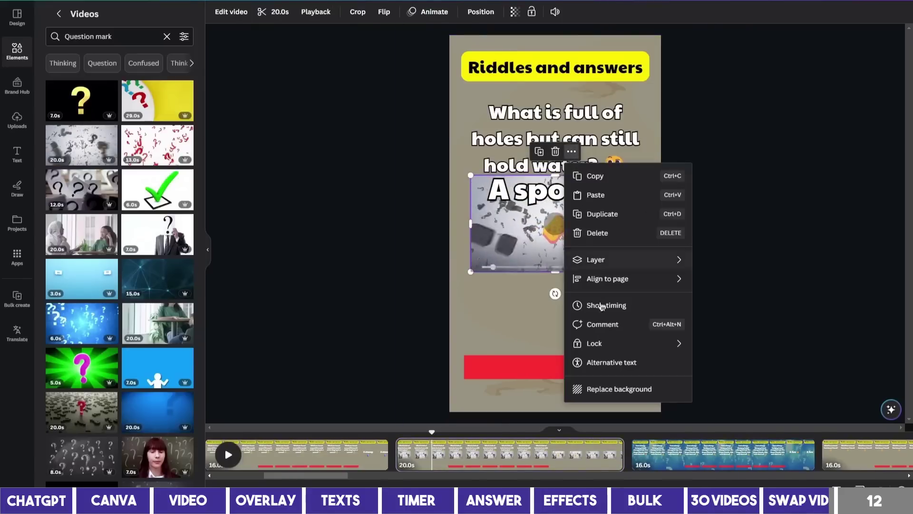
click(600, 384)
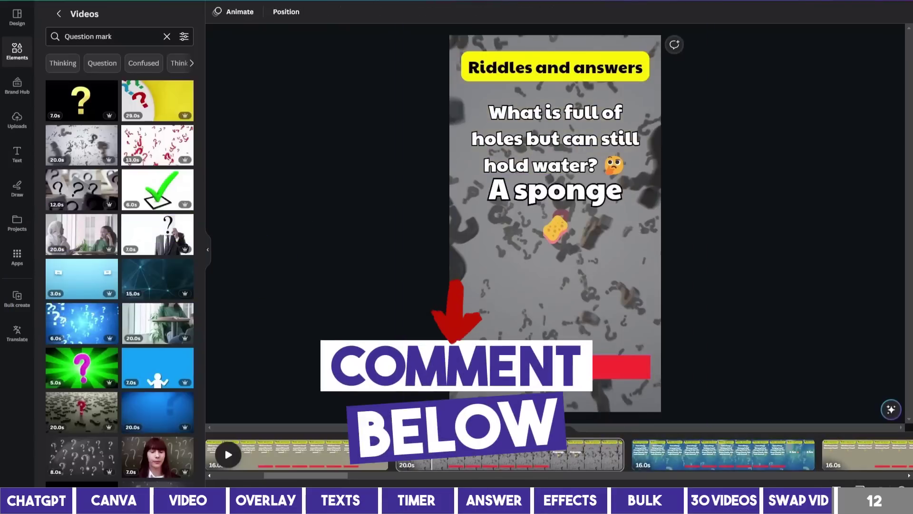
key(space)
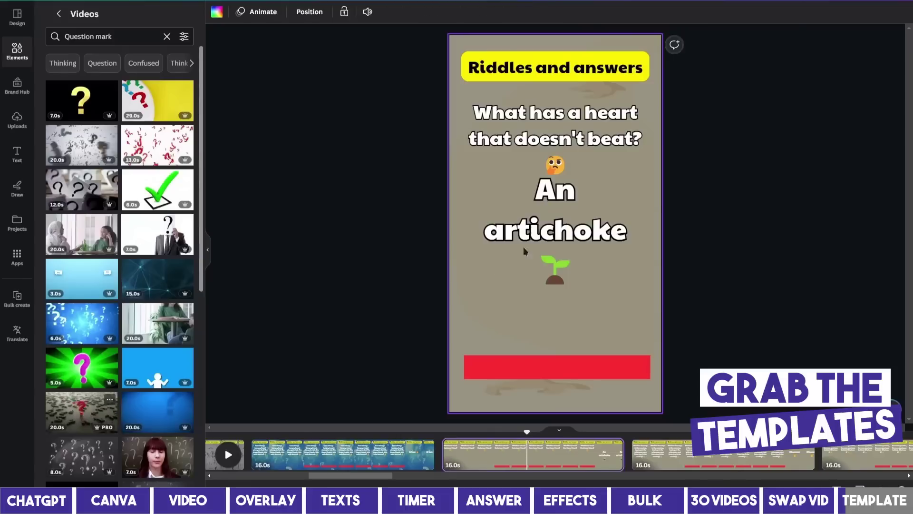
Step: Replace the artichoke page background with the dark red question-mark video and preview it
click(82, 412)
click(572, 152)
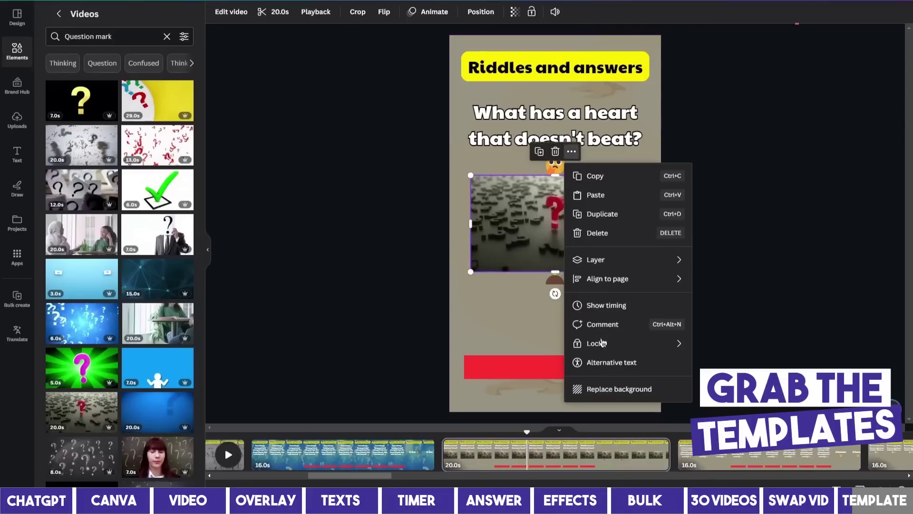
click(616, 388)
click(488, 456)
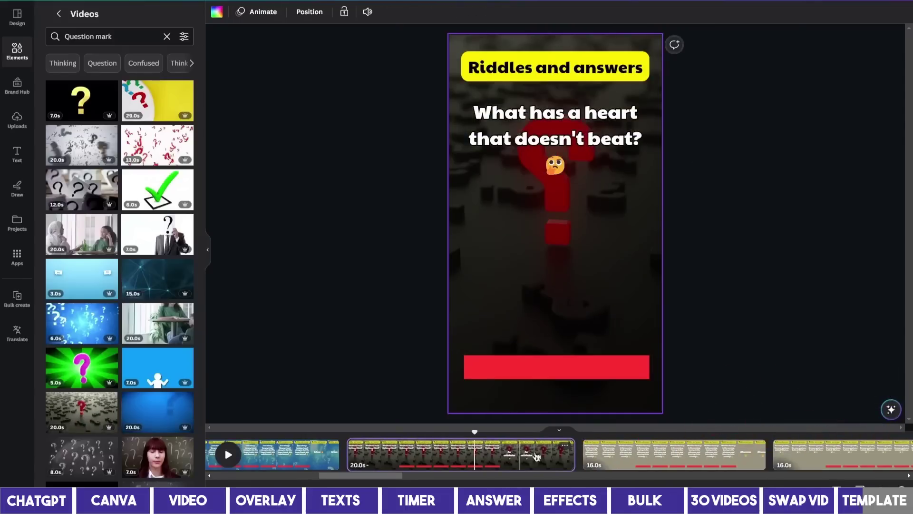
key(space)
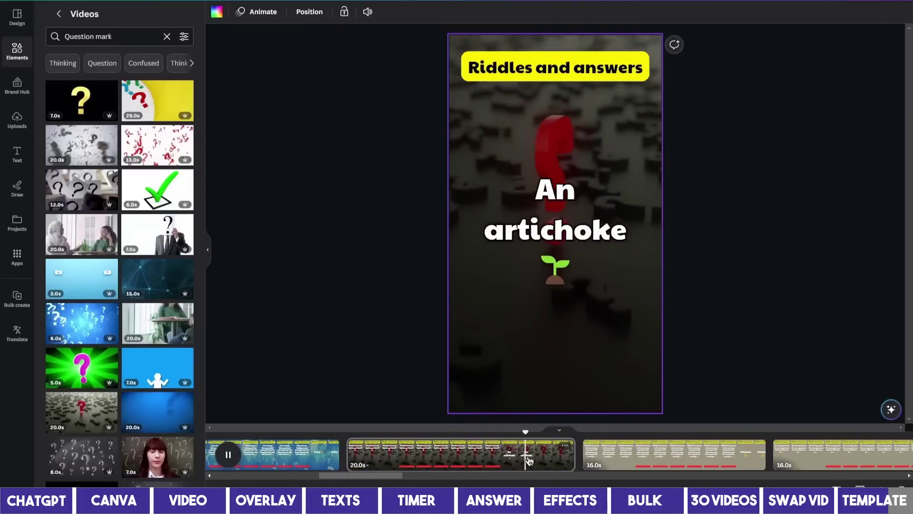
click(518, 461)
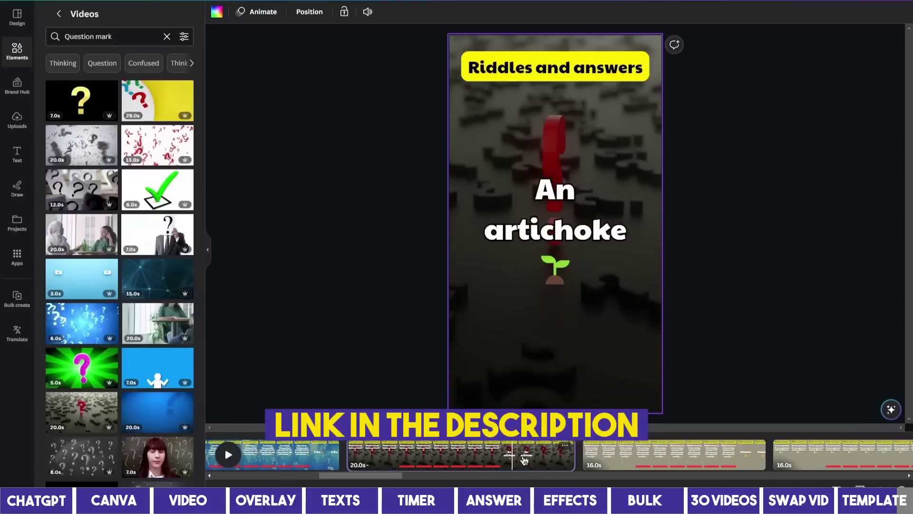